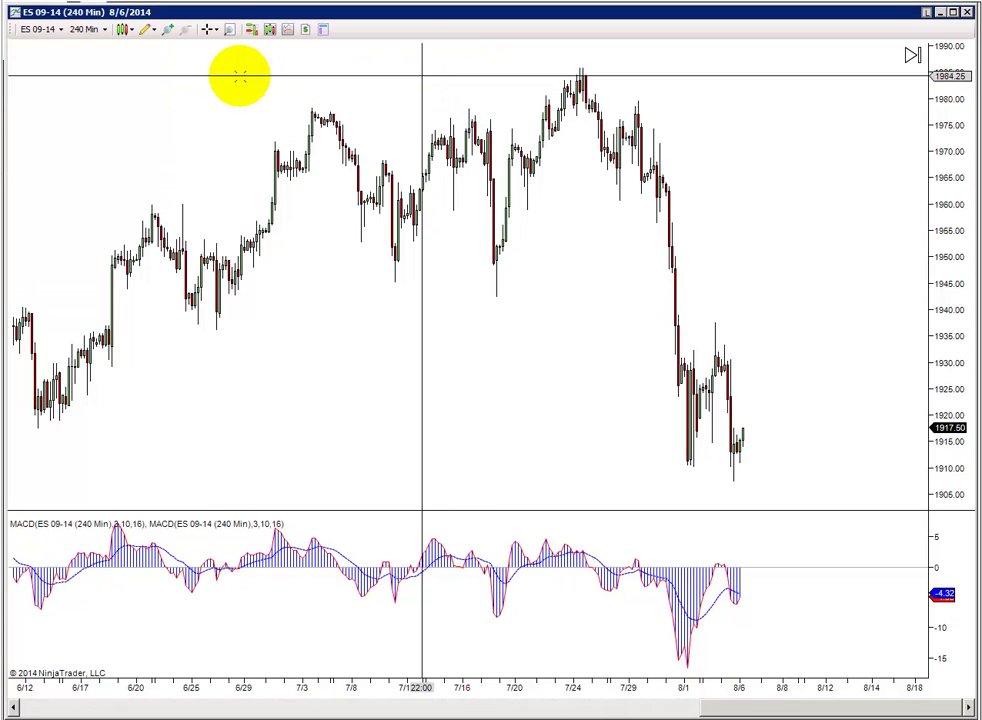
Step: Draw a rectangle over the July consolidation, from about 7/2 to 8/3 and between prices of about 1983.5 and 1944
click(150, 38)
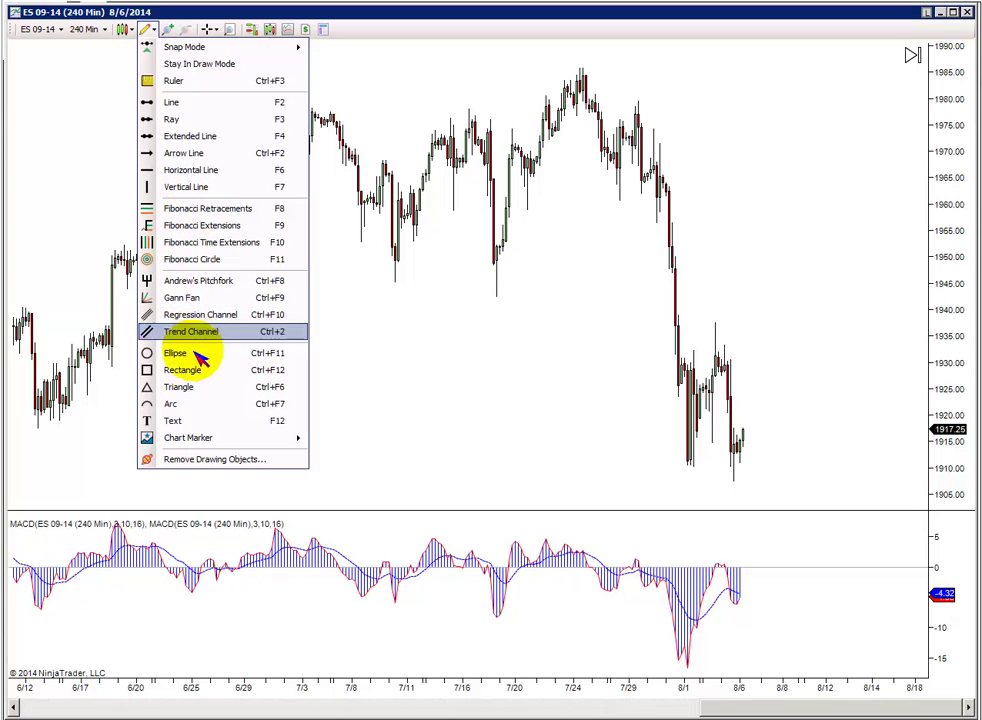
click(190, 372)
click(287, 82)
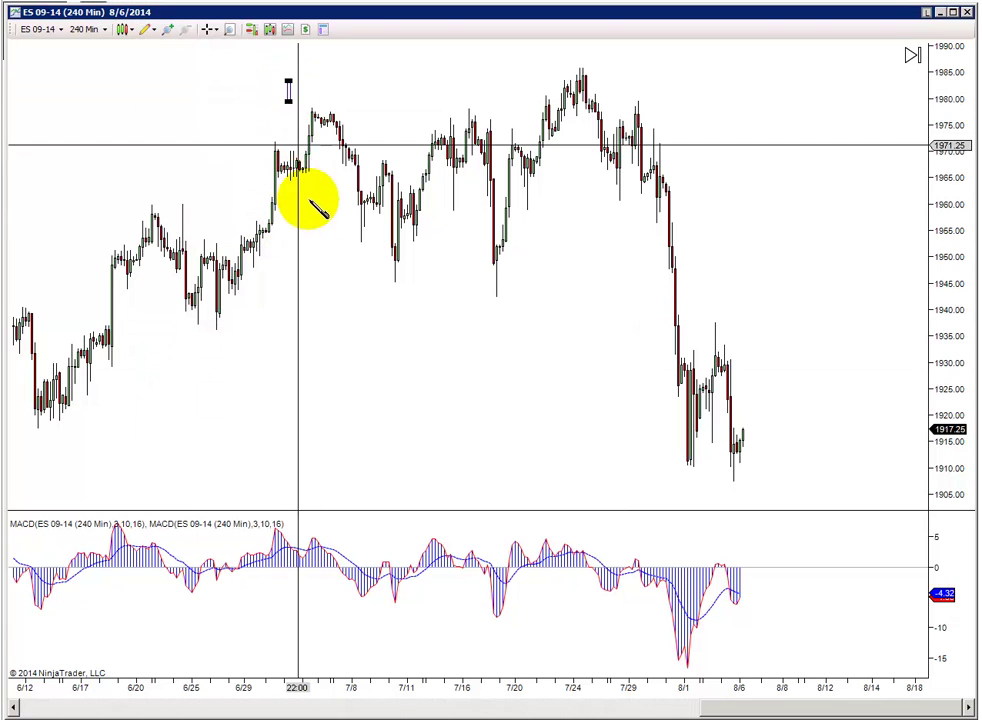
click(339, 289)
drag(416, 296, 688, 288)
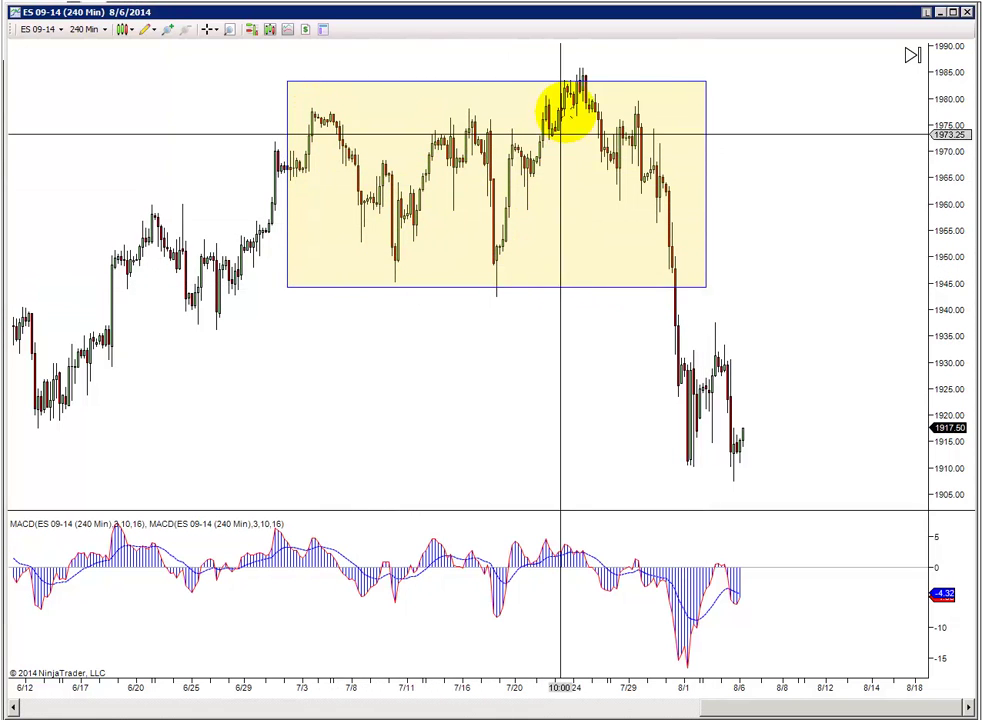
Step: Enlarge the rectangle so it starts near 6/28 and spans prices from about 1987.5 down to 1936, enclosing the whole range
click(593, 81)
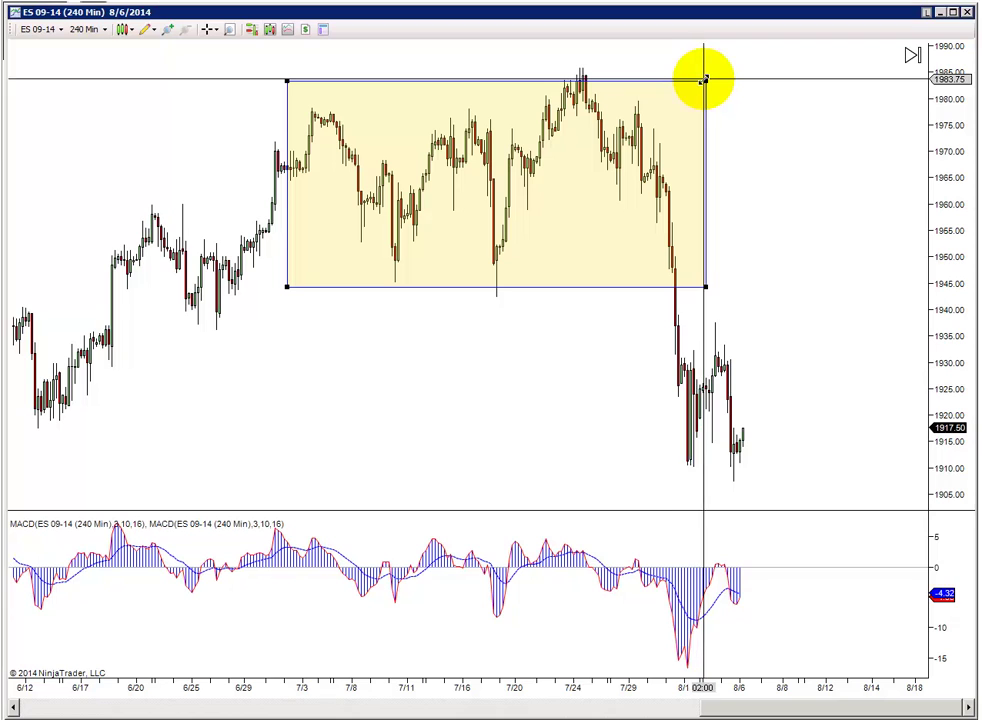
drag(704, 81, 720, 58)
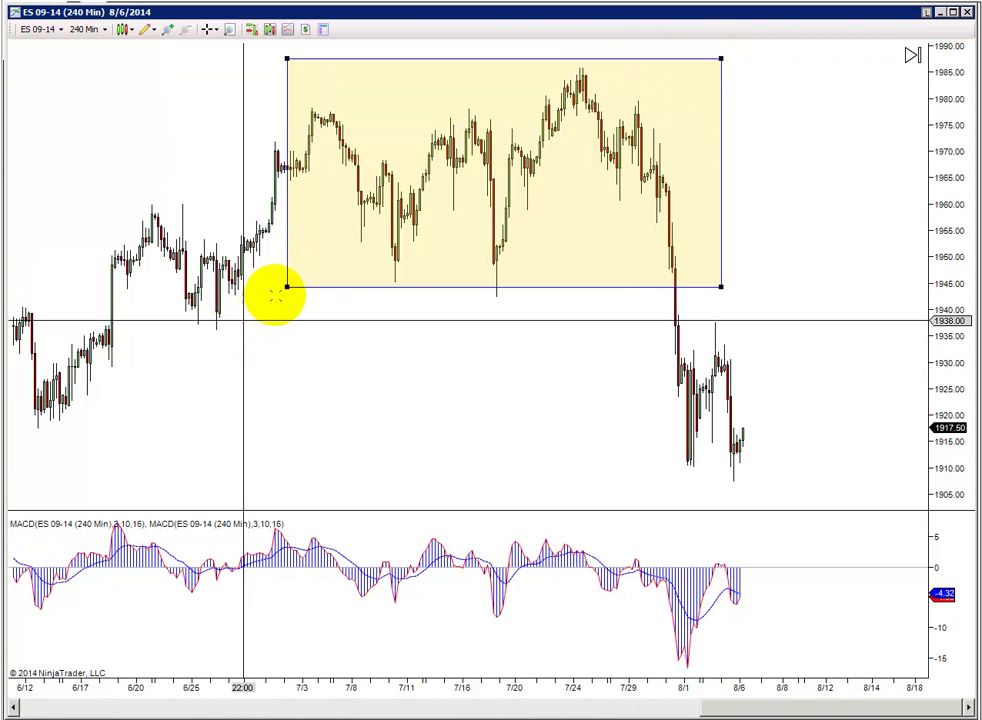
drag(285, 288, 231, 329)
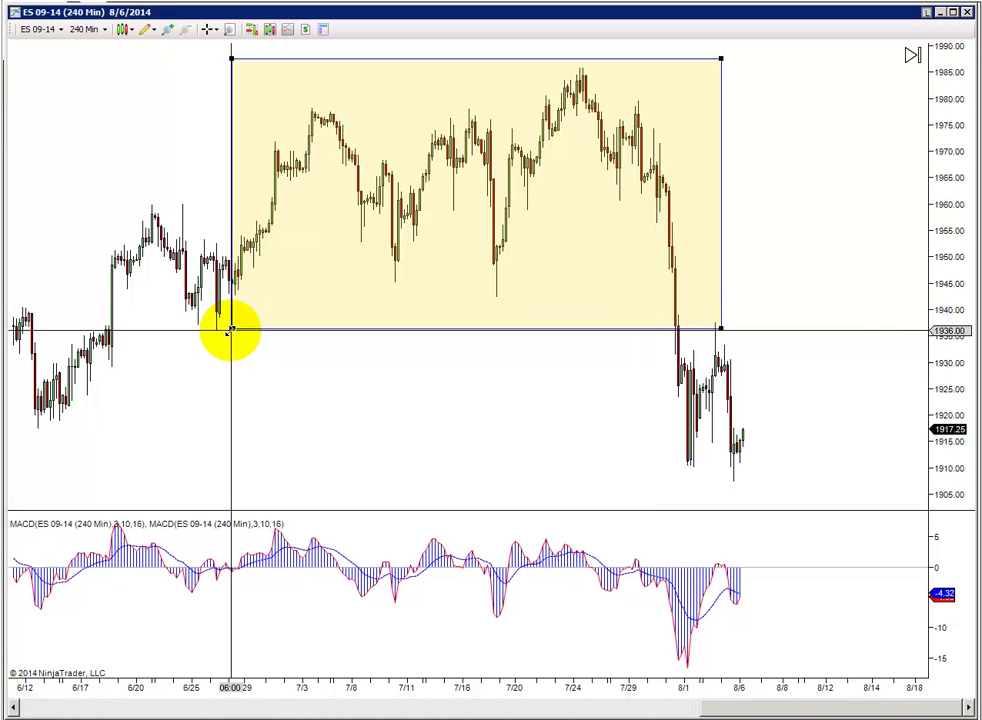
click(243, 335)
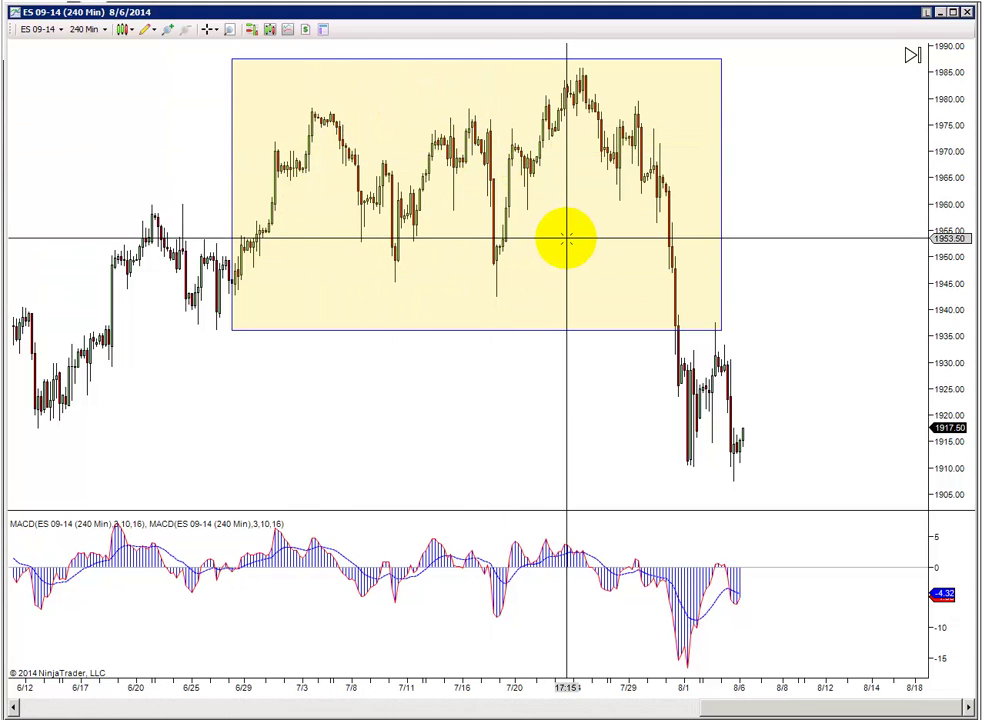
Step: Turn on Stay In Draw Mode and draw a triangle joining the early-July high, the 7/10 low and the 7/16 high near 1977.5
click(145, 29)
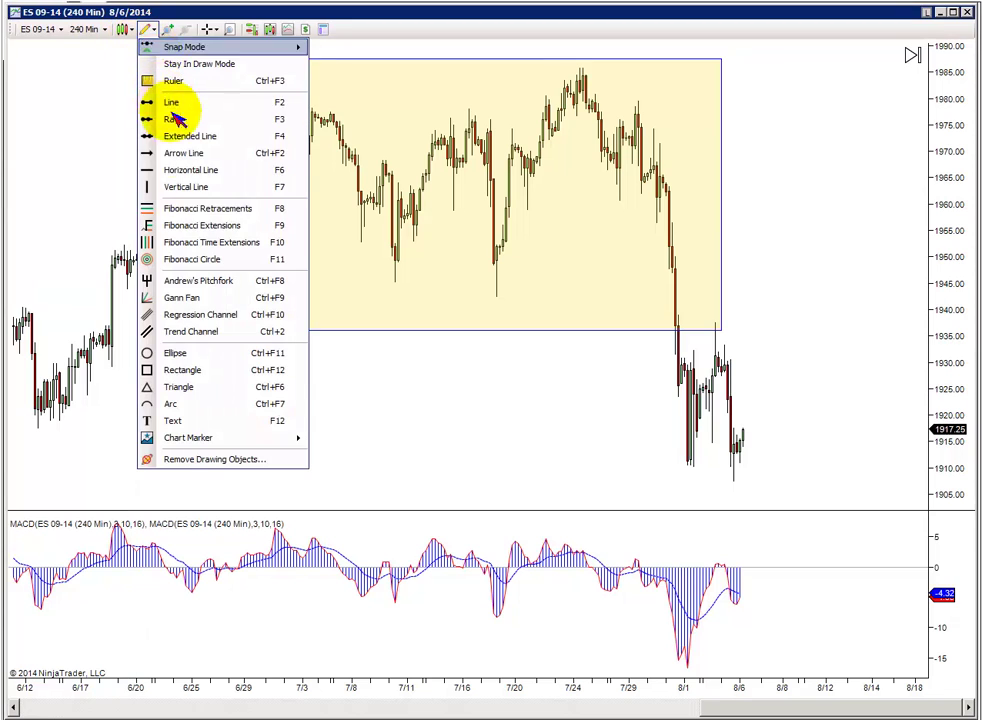
click(180, 64)
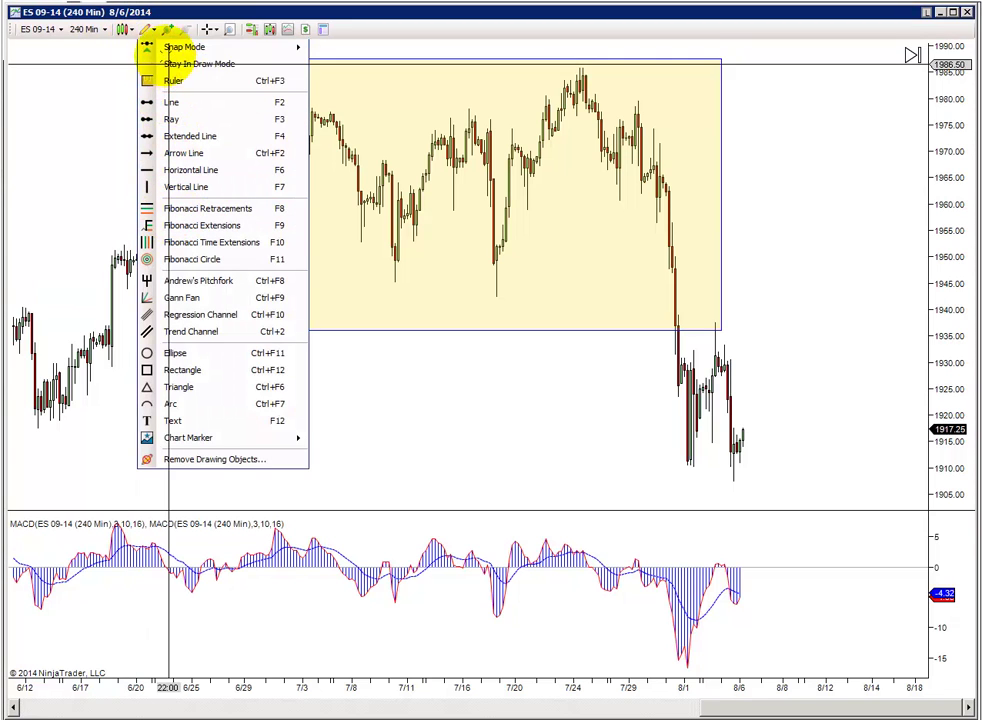
click(145, 29)
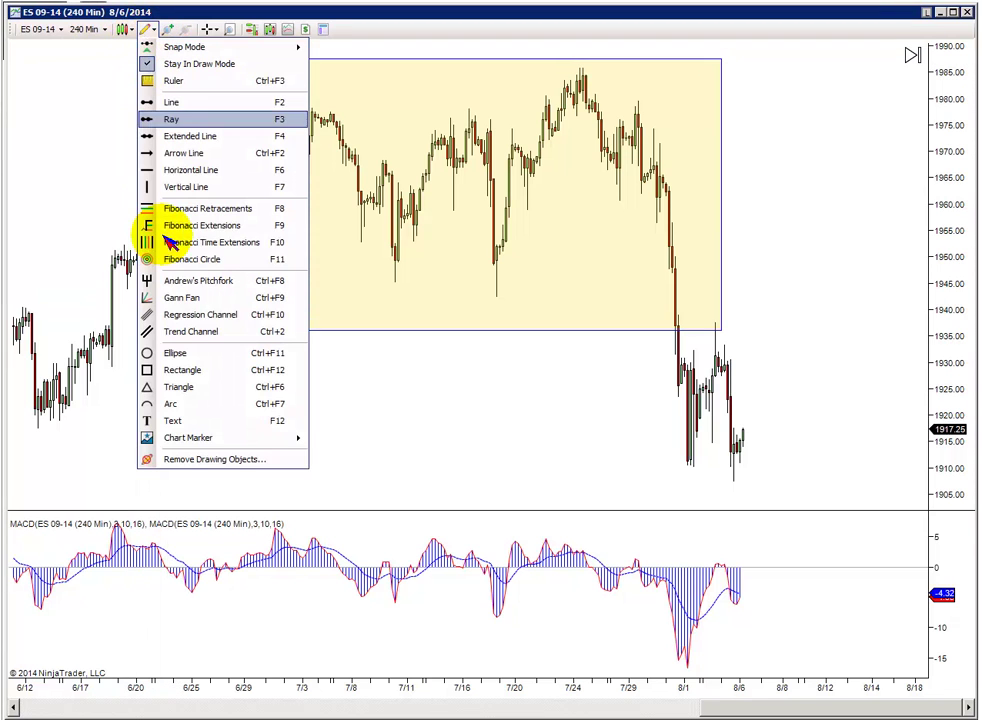
click(180, 387)
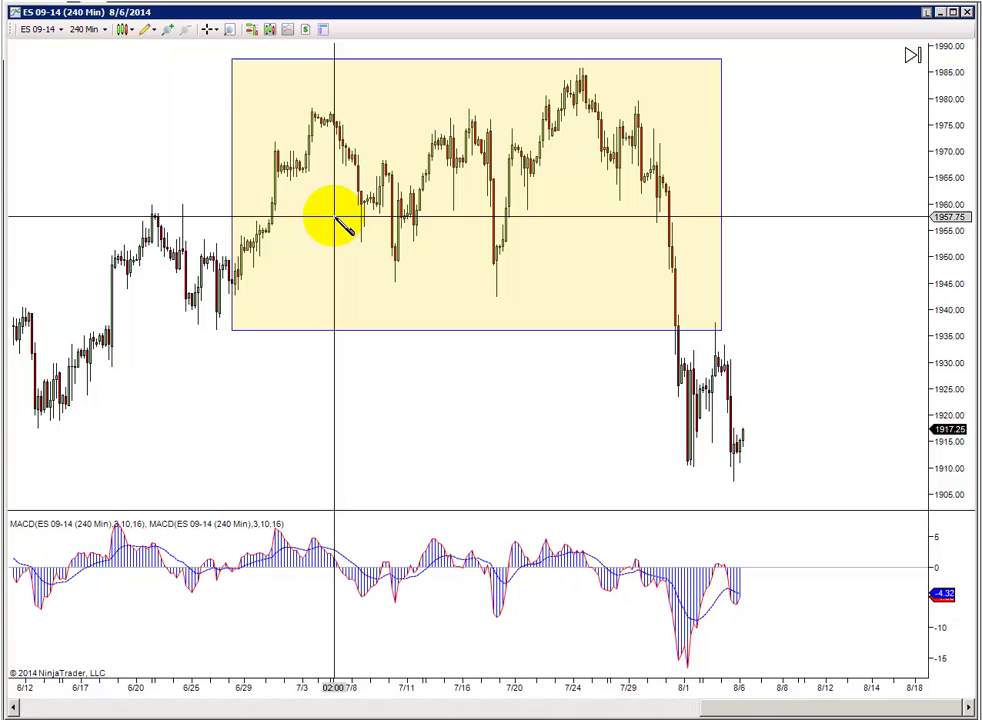
click(318, 108)
click(350, 183)
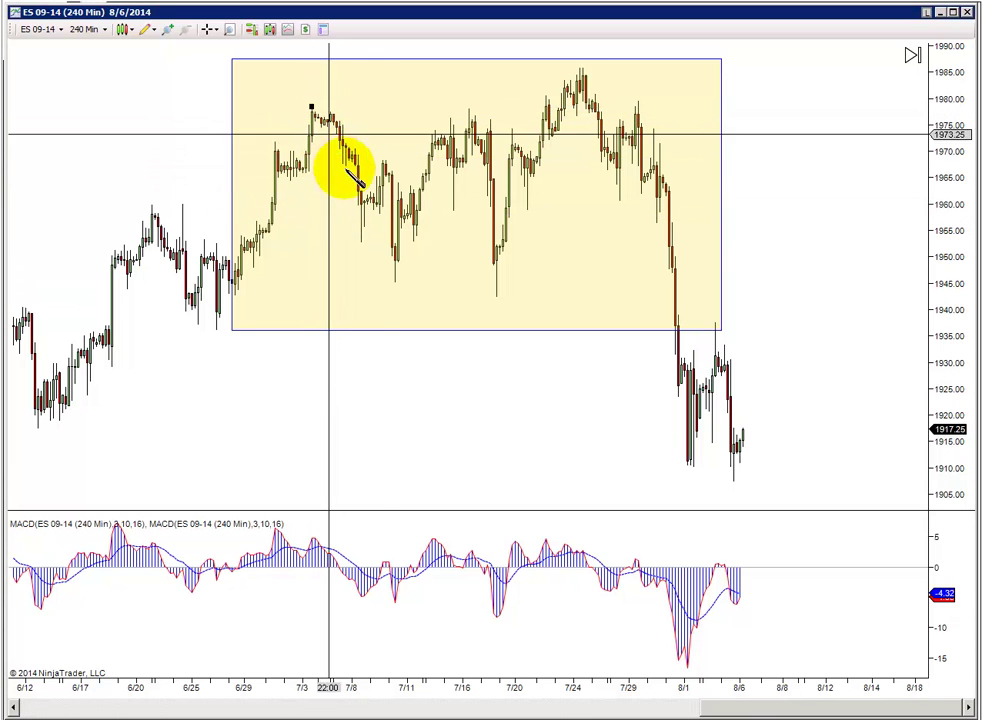
click(392, 278)
click(398, 268)
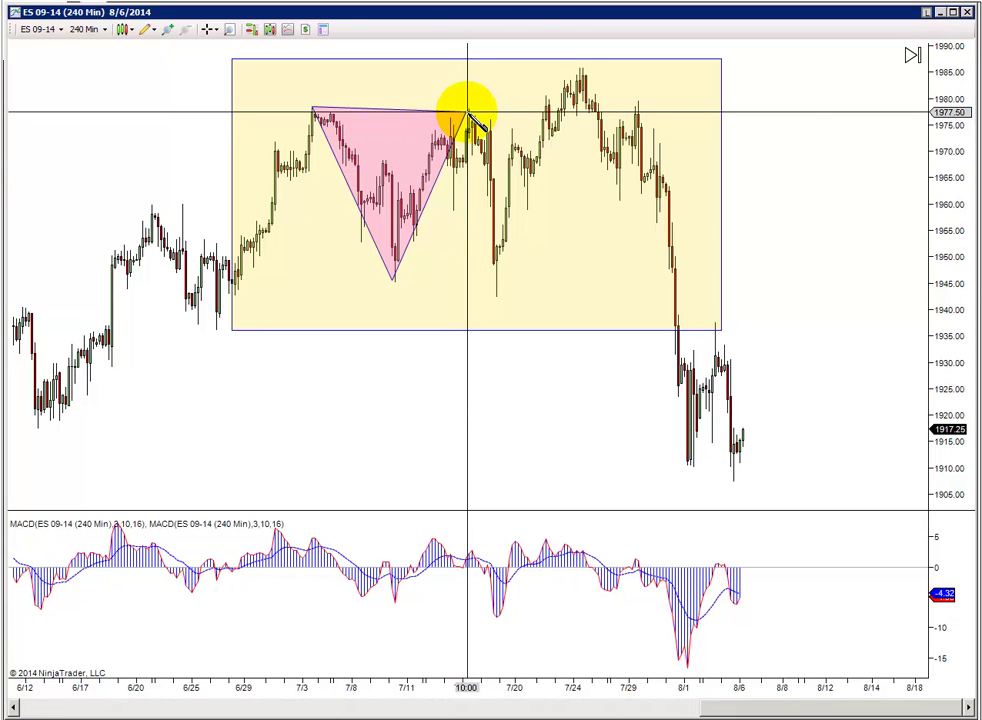
Step: Draw a second triangle from the 7/16 high to the low near 1943 and up to the 7/24 high near 1986
click(466, 110)
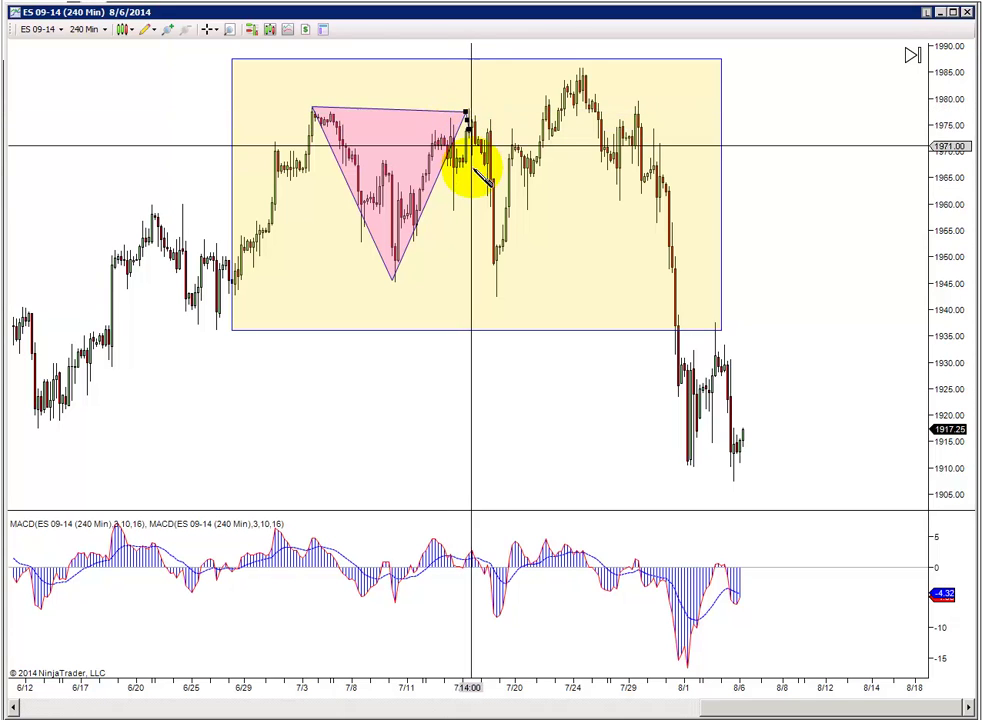
click(496, 291)
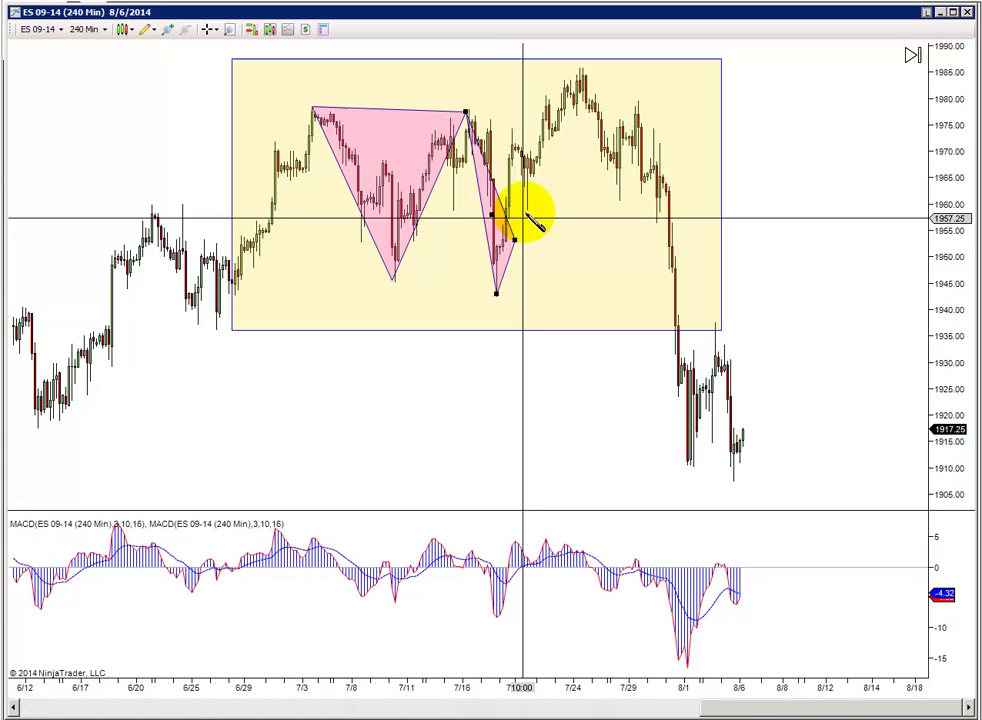
click(581, 68)
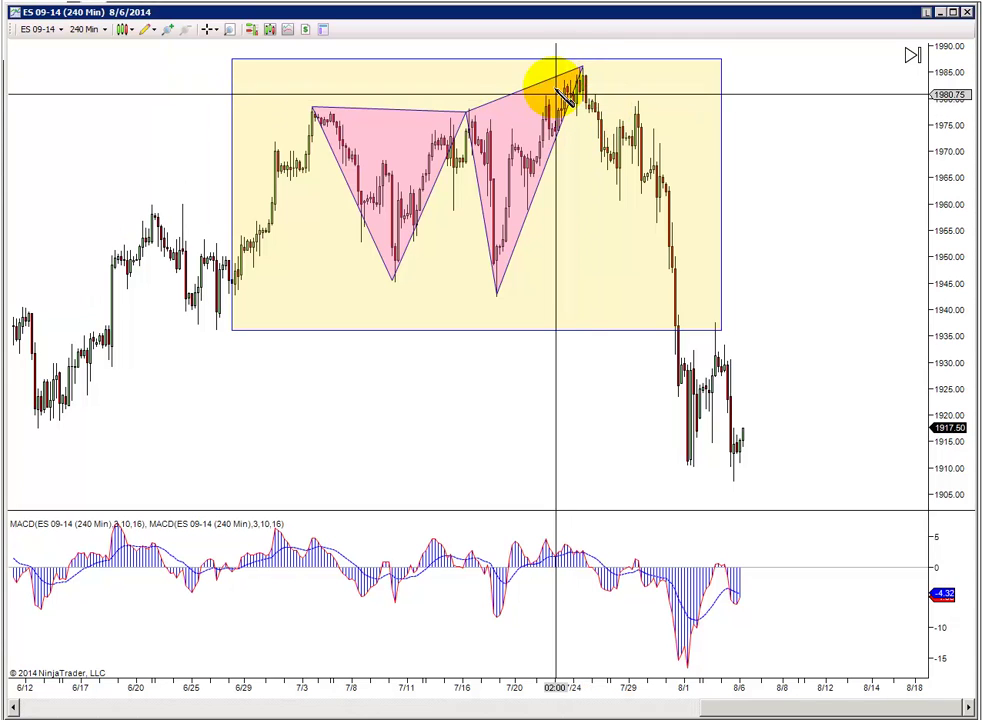
Step: Draw two smaller adjoining triangles from the 7/24 high through the late-July swings, ending at the 7/29 high near 1980
click(581, 68)
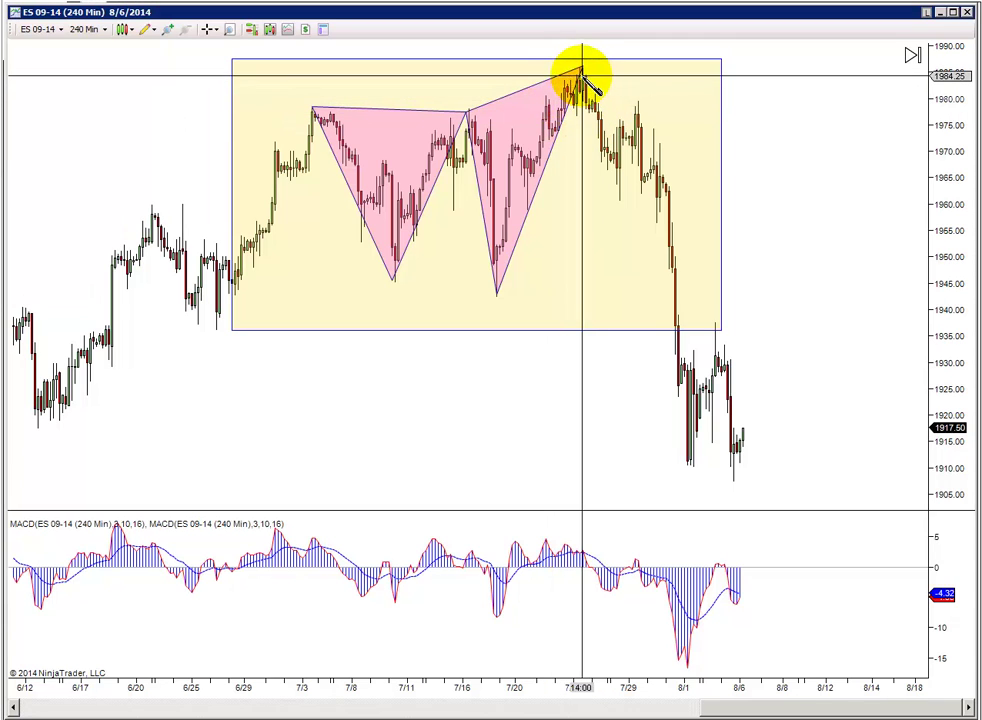
click(619, 198)
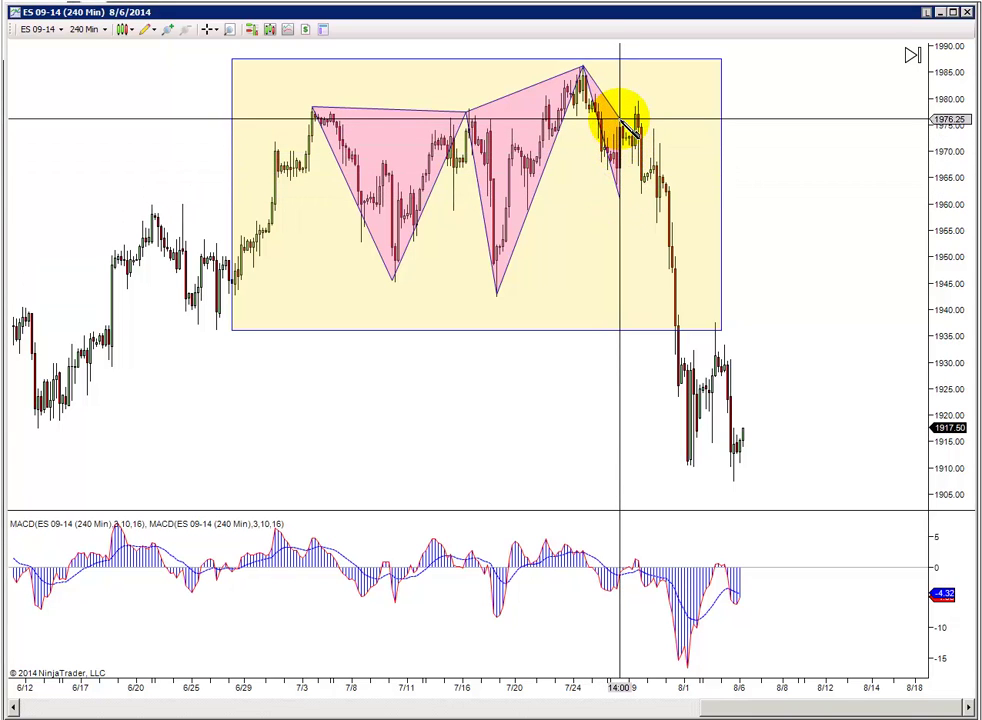
click(620, 119)
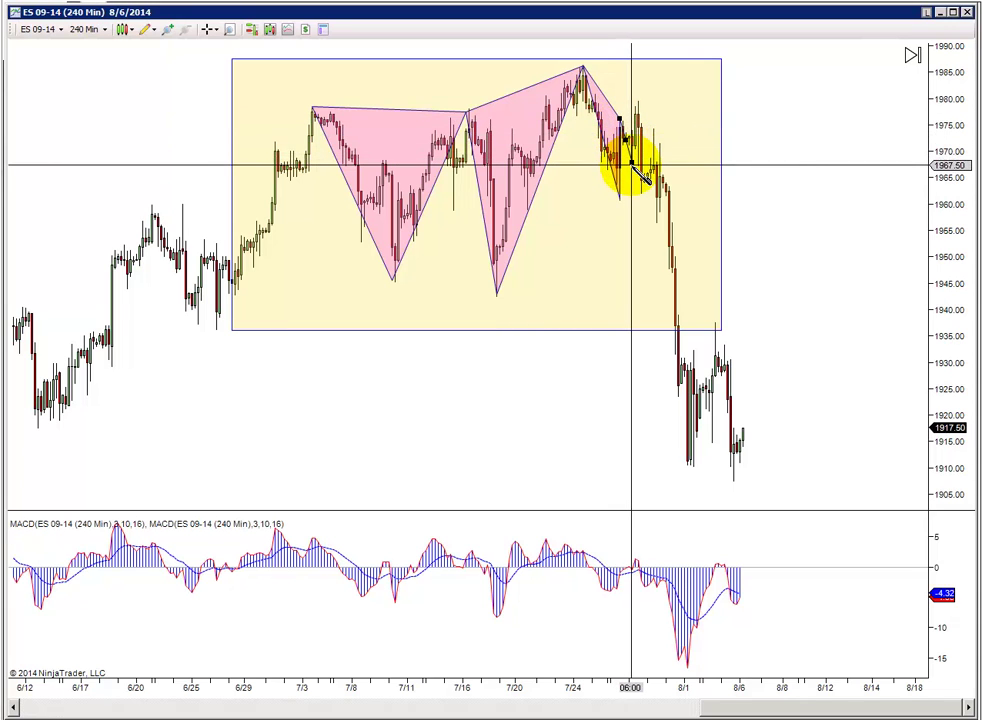
click(631, 163)
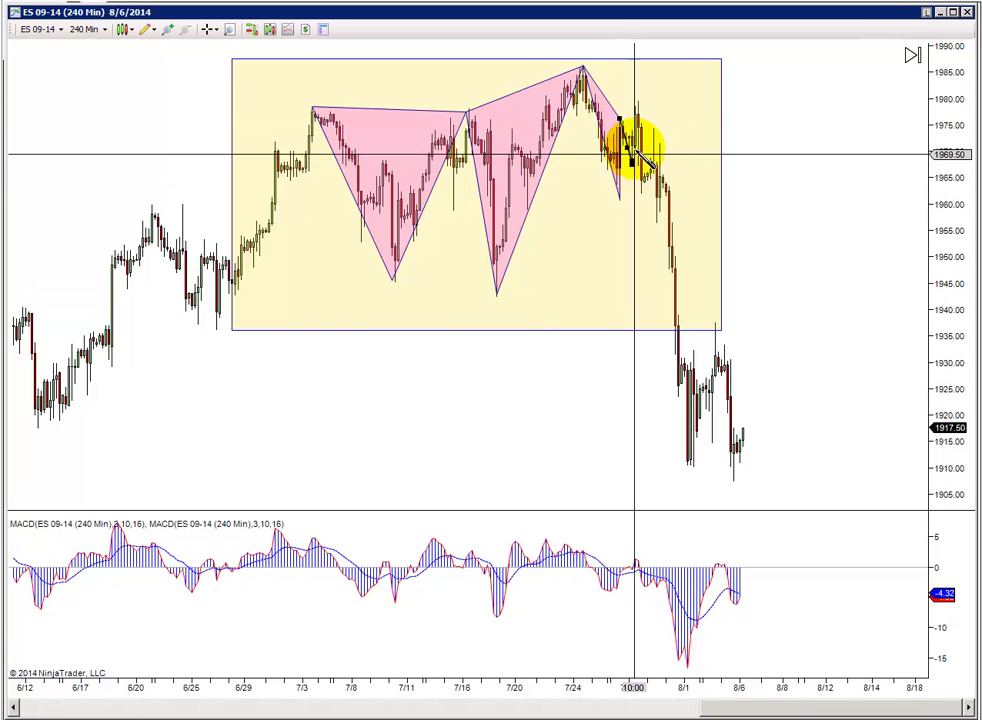
click(637, 101)
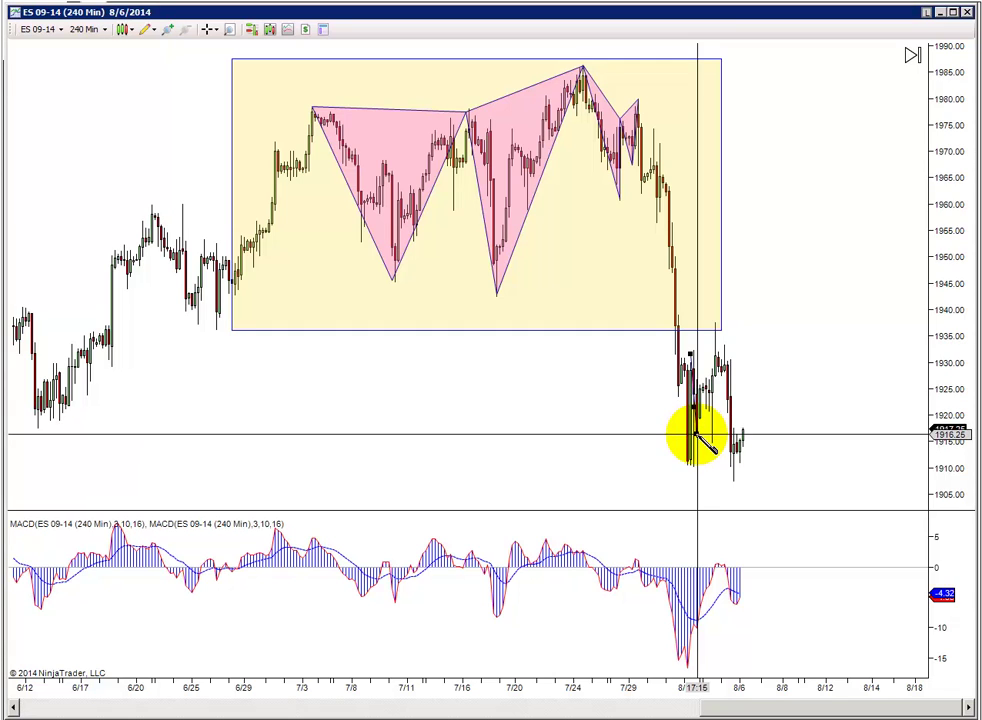
Step: Draw small adjoining triangles over the early-August swings between about 1915 and 1936, and turn off Stay In Draw Mode
click(706, 381)
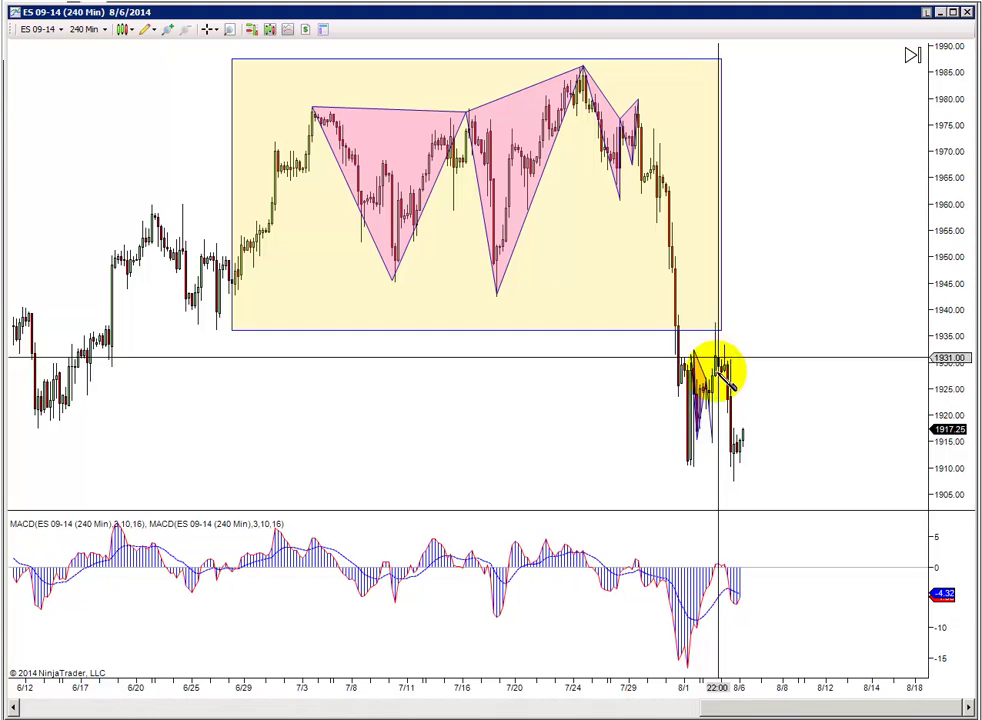
click(711, 437)
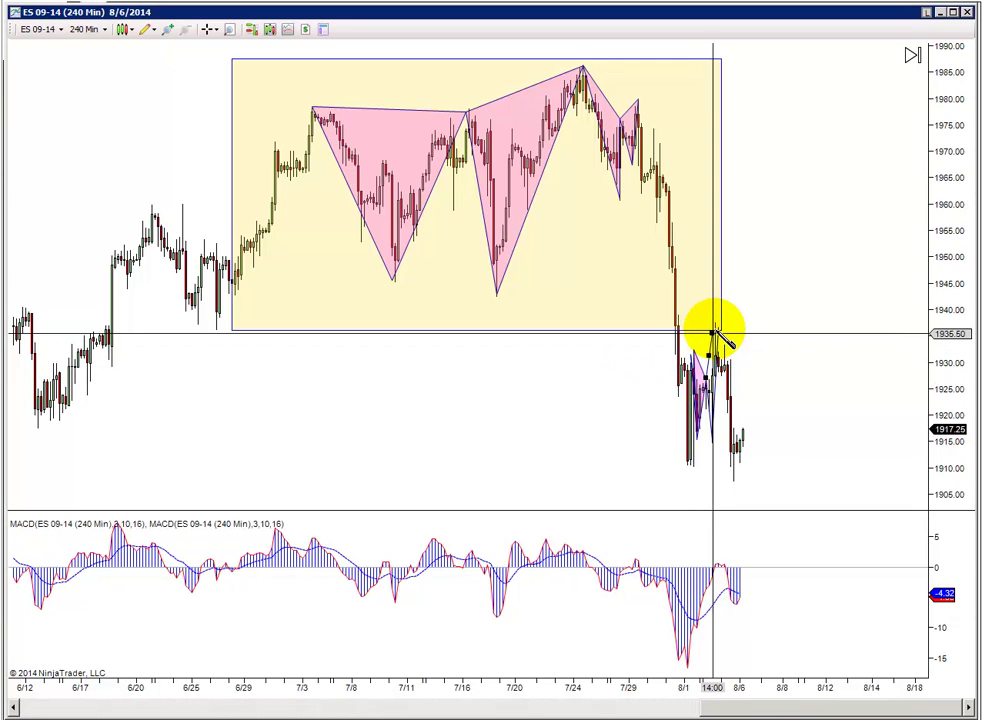
click(714, 329)
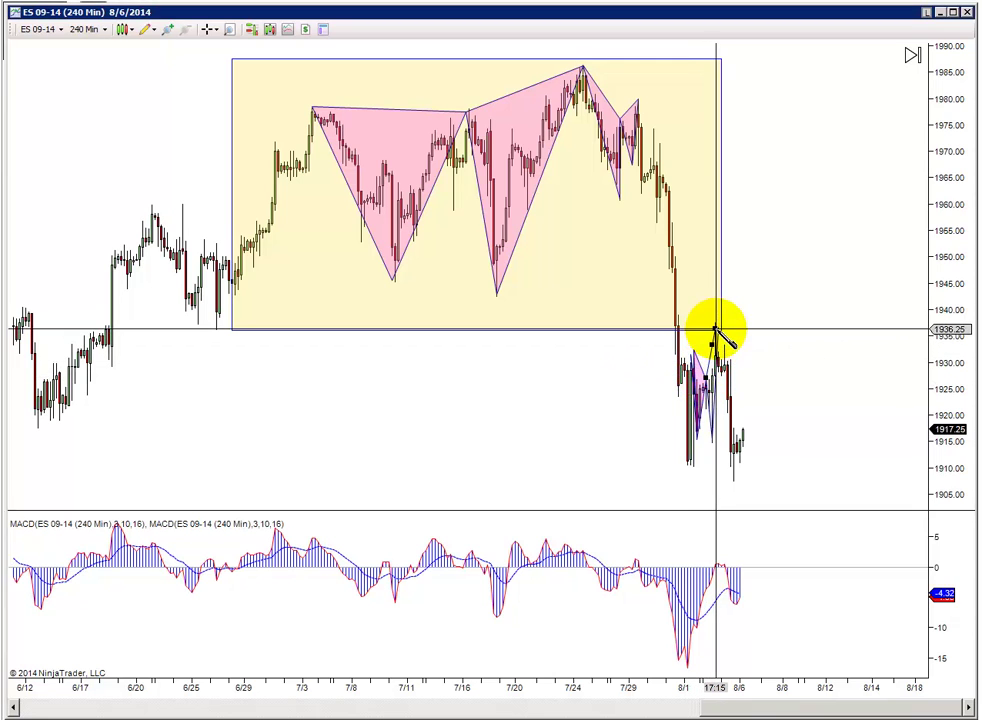
click(731, 442)
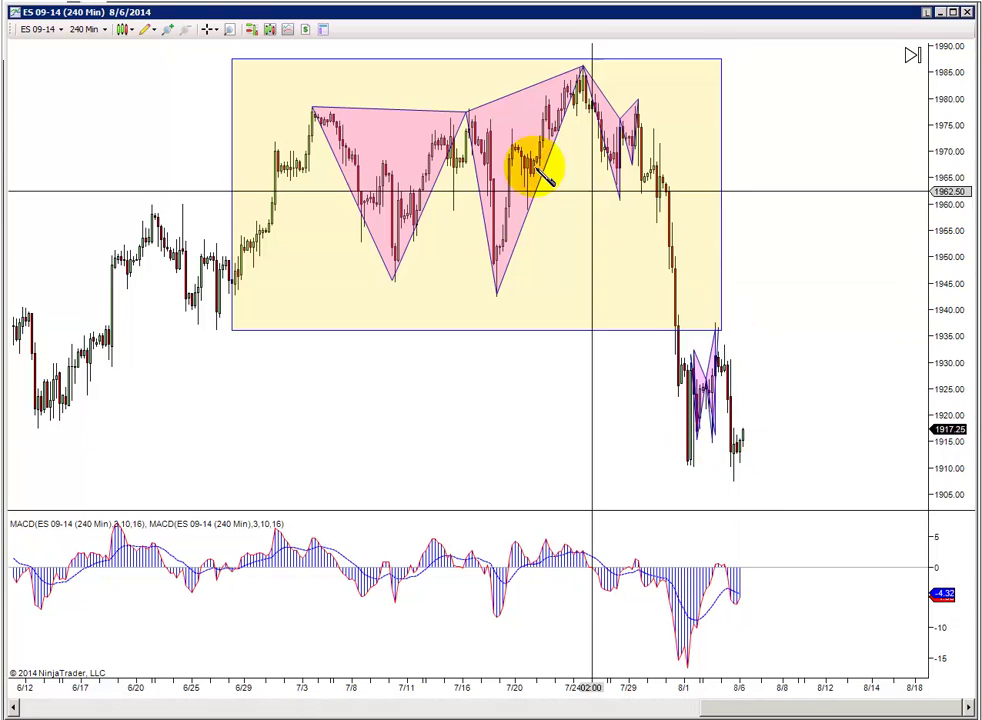
click(148, 30)
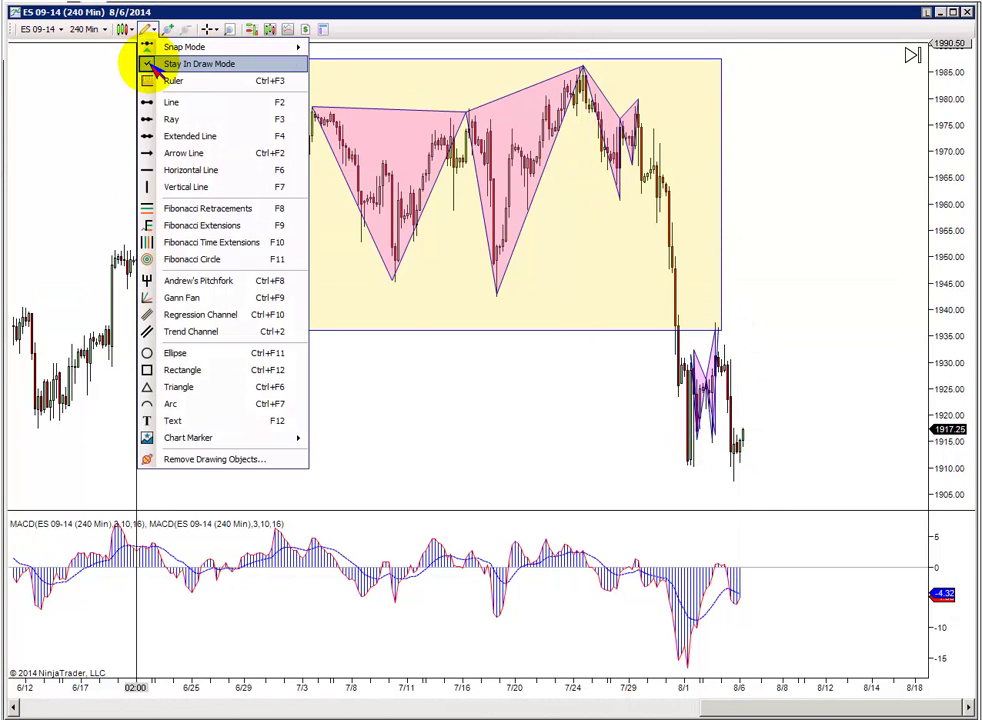
click(150, 64)
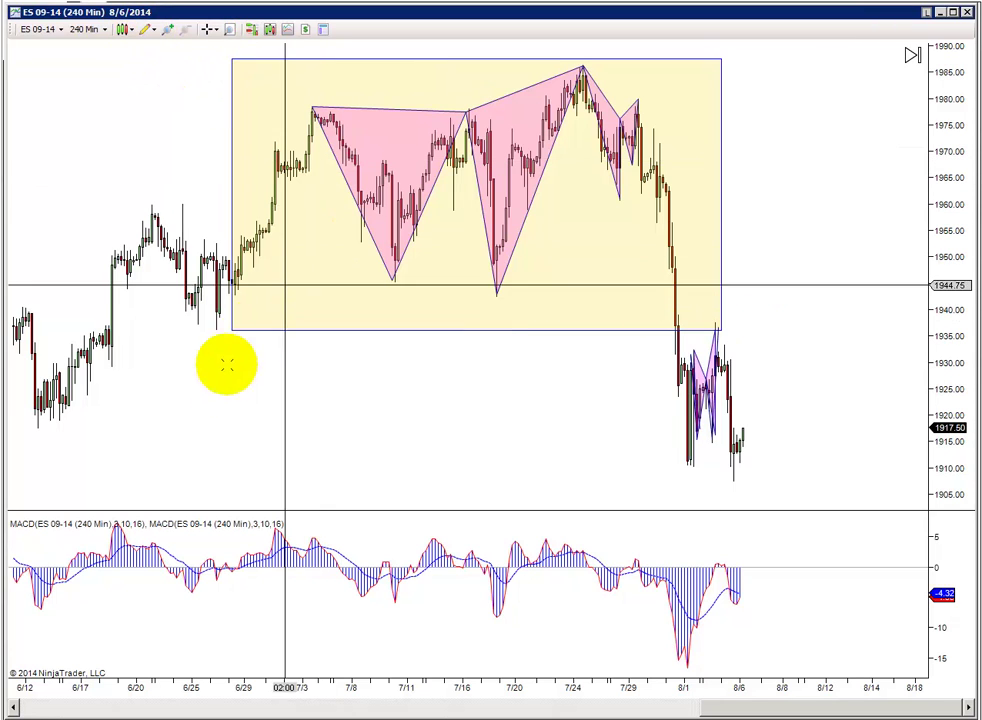
right_click(232, 421)
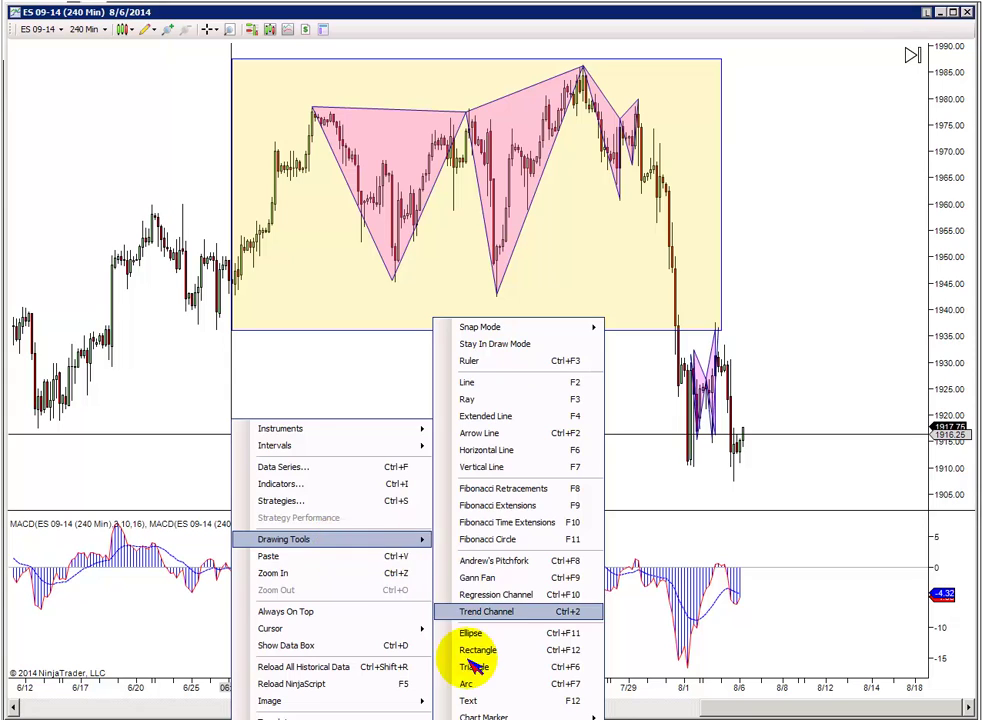
mouse_move(296, 428)
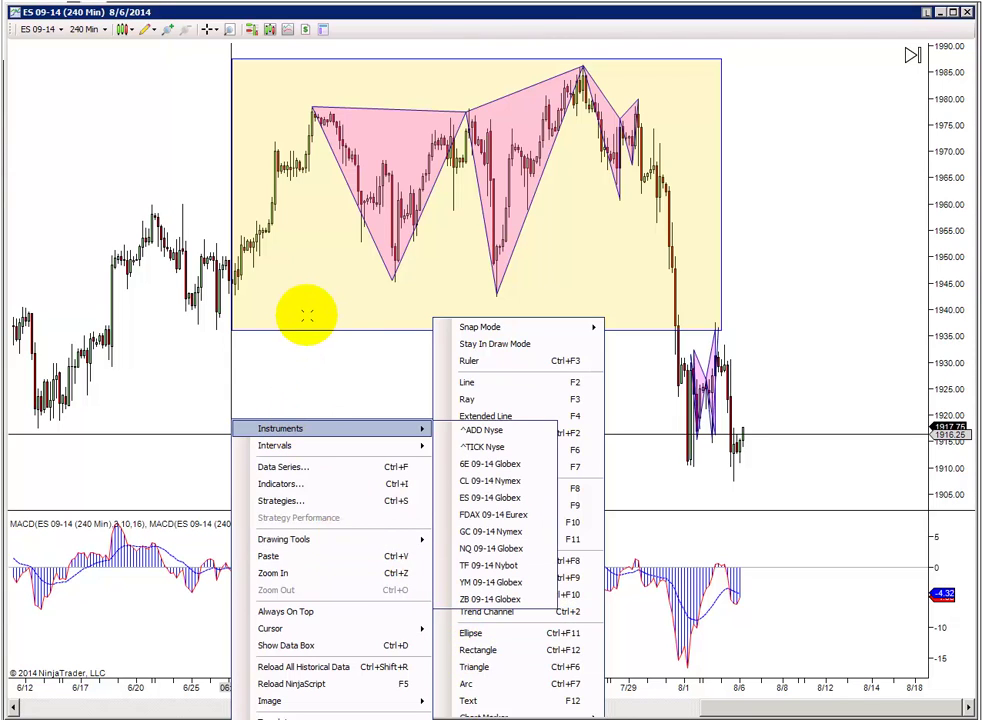
click(148, 30)
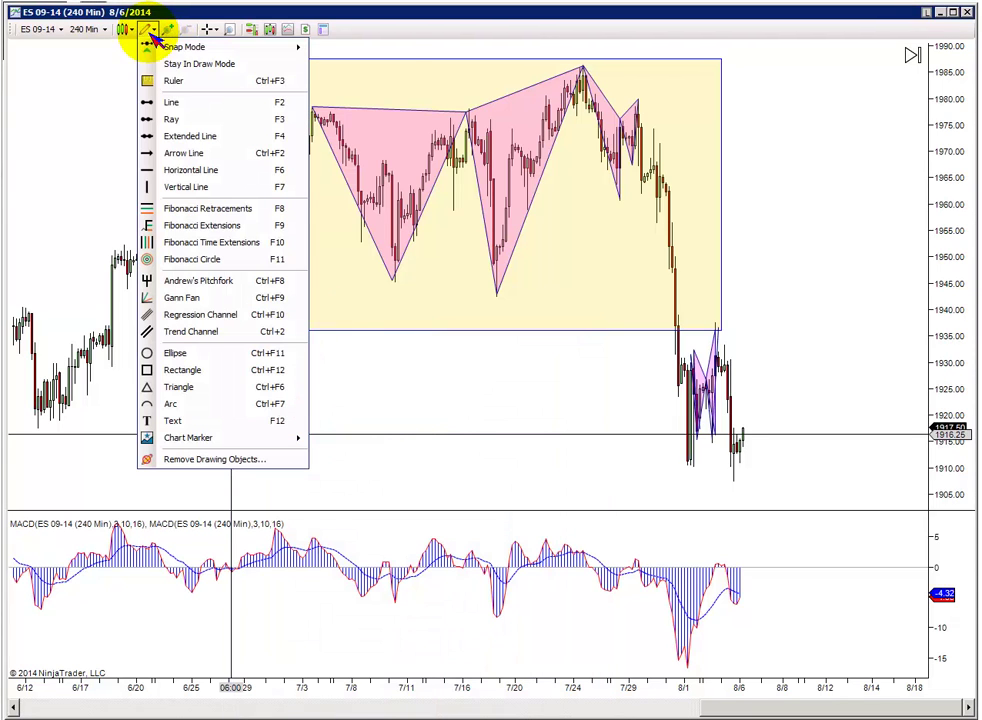
Step: Remove all drawing objects from the chart and confirm the removal
right_click(107, 124)
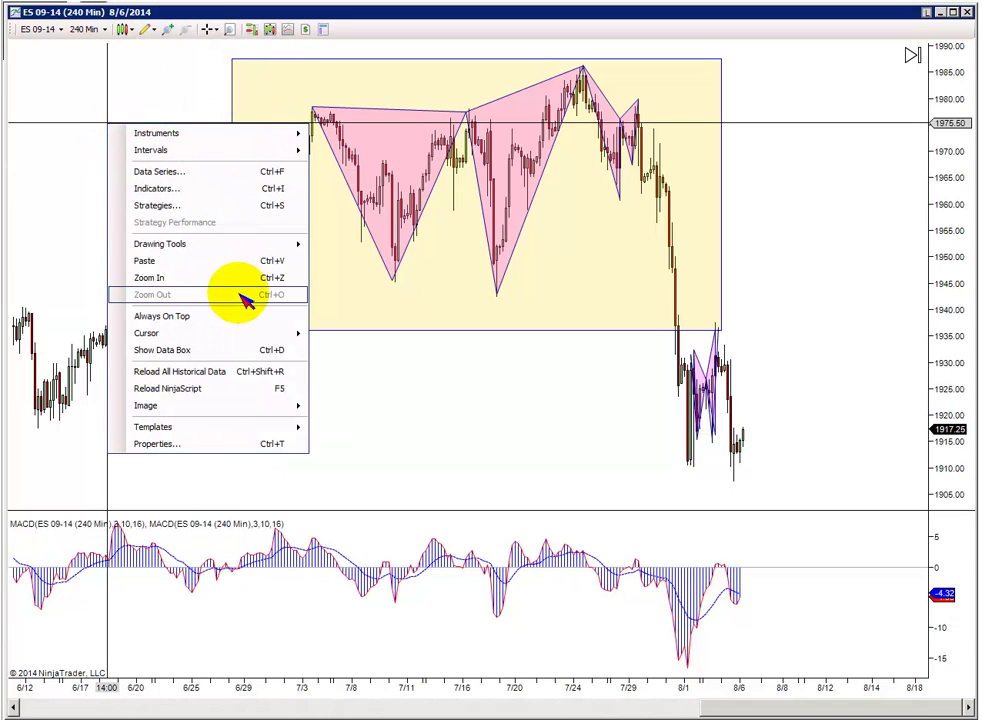
mouse_move(243, 247)
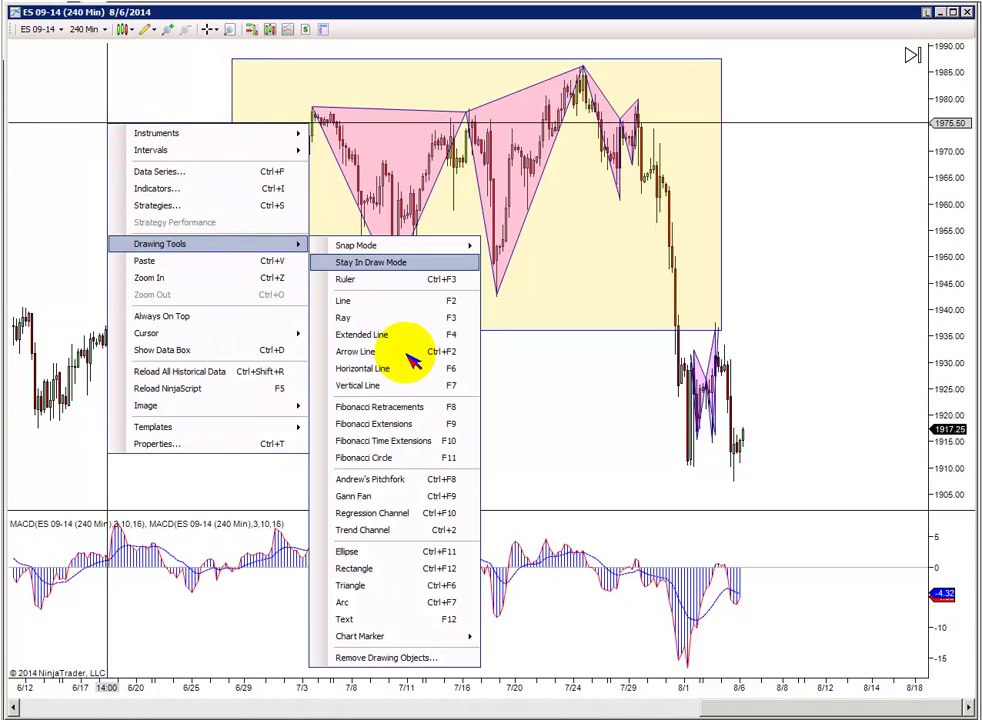
click(412, 652)
click(460, 507)
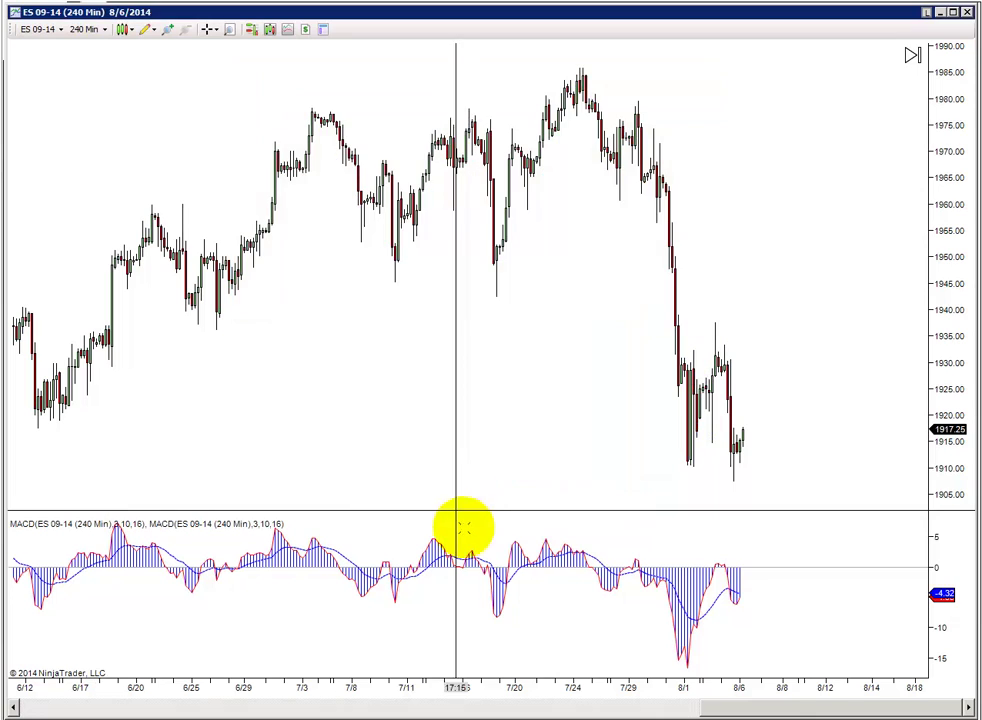
Step: Turn on Stay In Draw Mode for the drawing tools
click(152, 34)
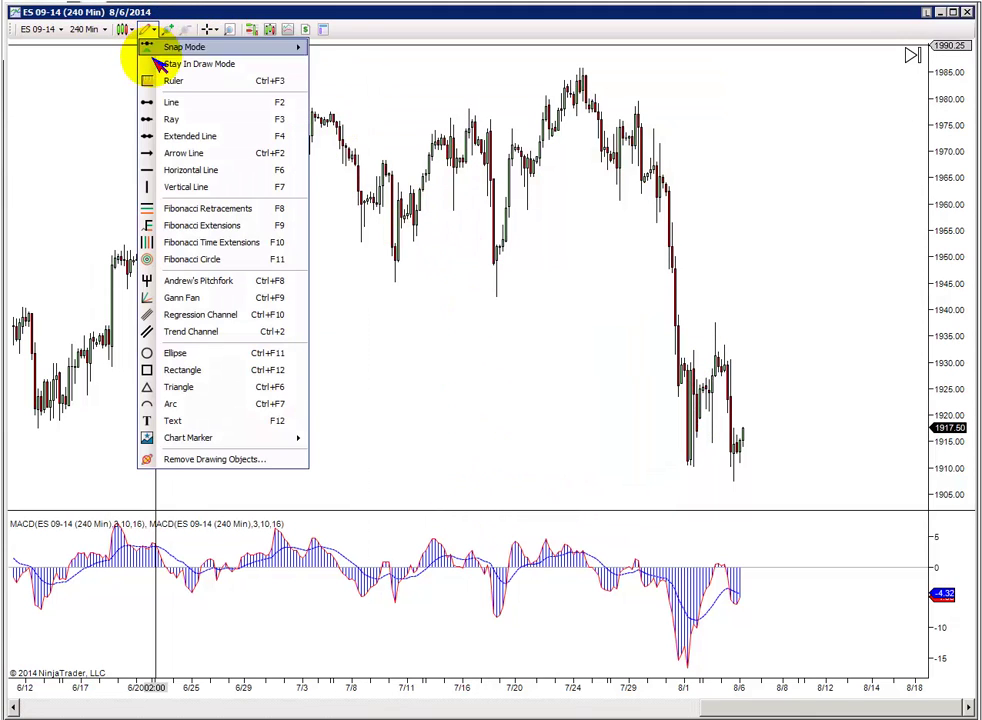
click(171, 101)
click(154, 38)
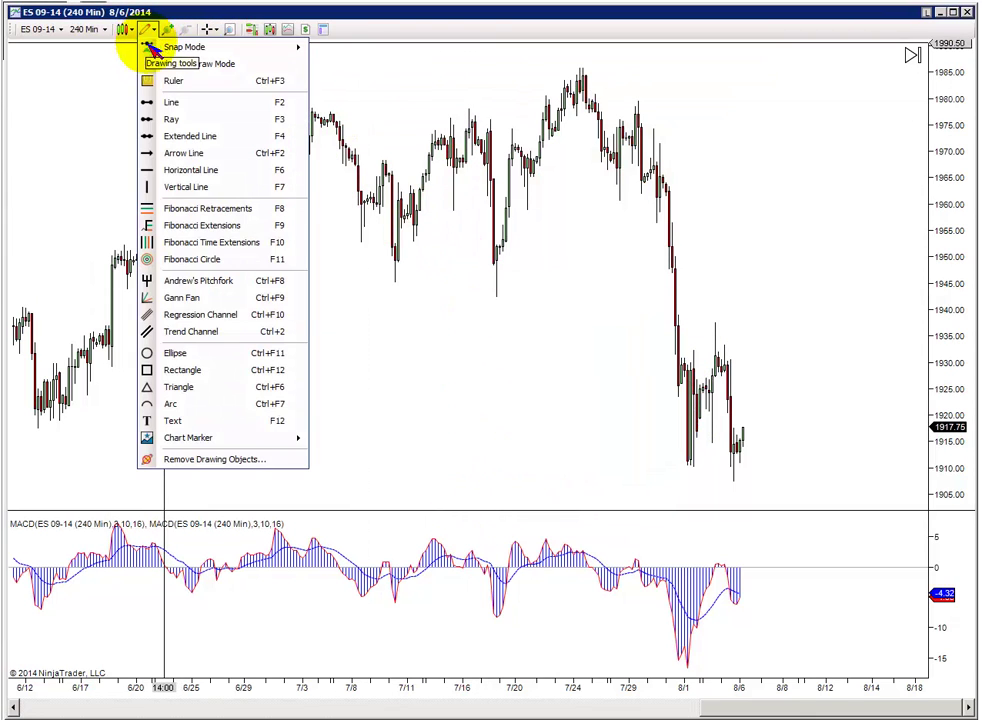
click(185, 63)
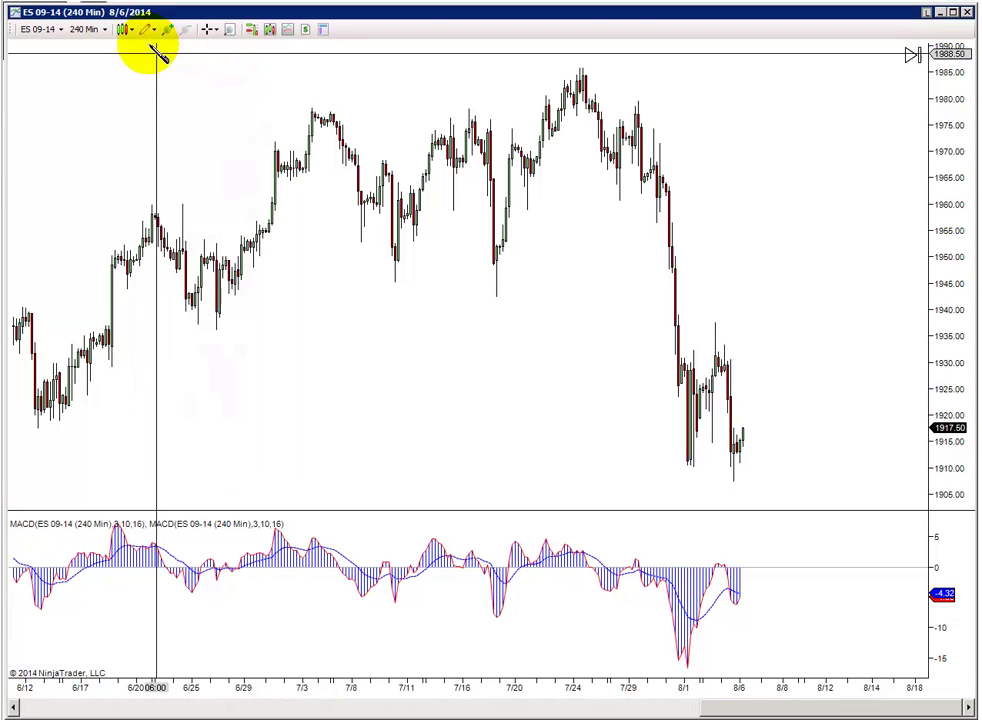
Step: Draw connected lines from the 7/24 high near 1986 down to about 1960.50, up to about 1979.75, and down to the 8/1 low near 1909.50
click(148, 34)
click(171, 104)
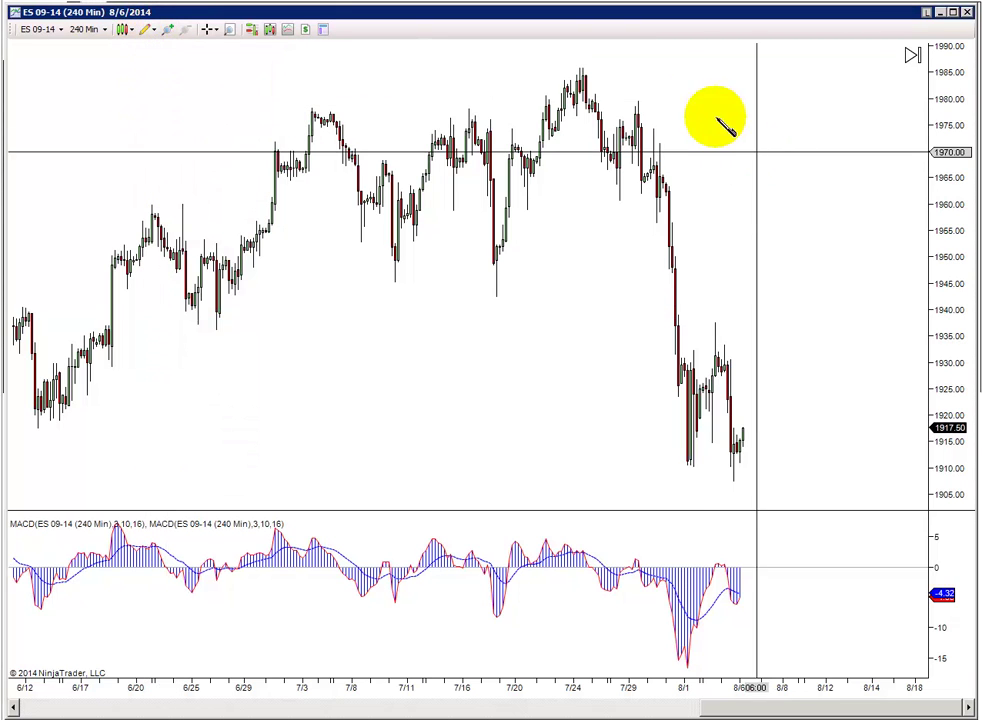
click(580, 66)
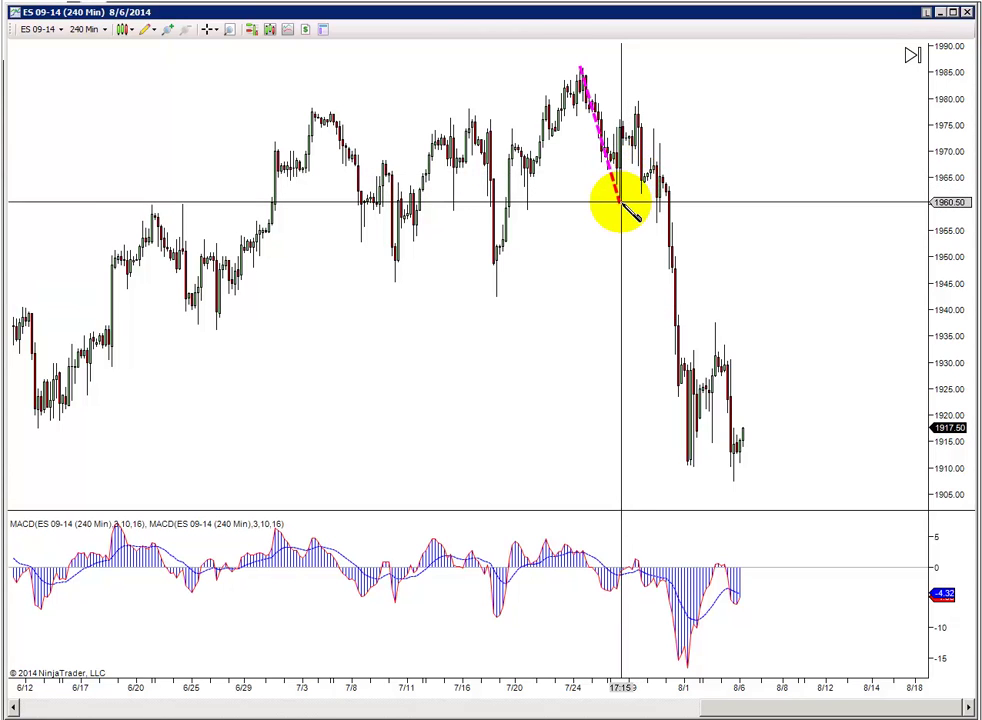
click(620, 201)
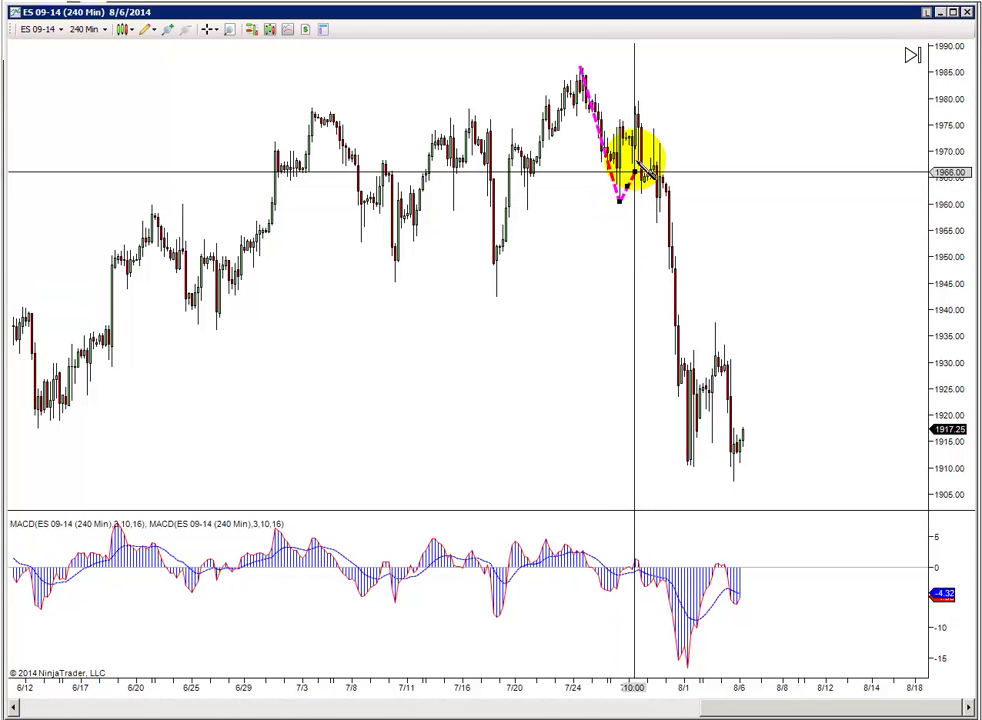
click(640, 103)
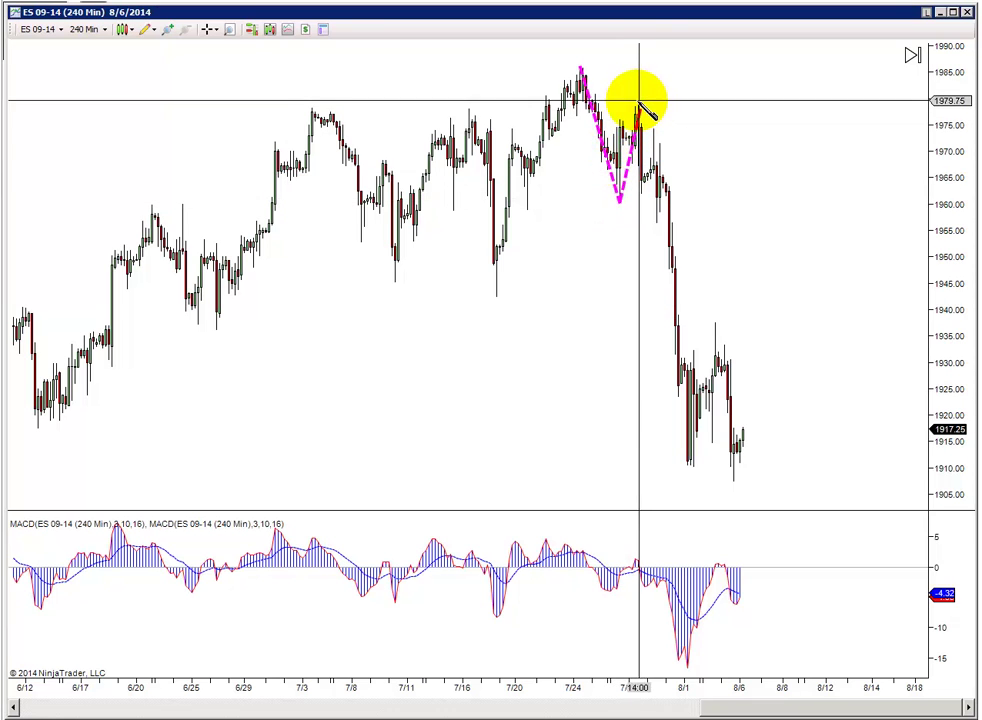
mouse_move(640, 103)
mouse_down()
mouse_move(662, 193)
mouse_move(688, 464)
mouse_up()
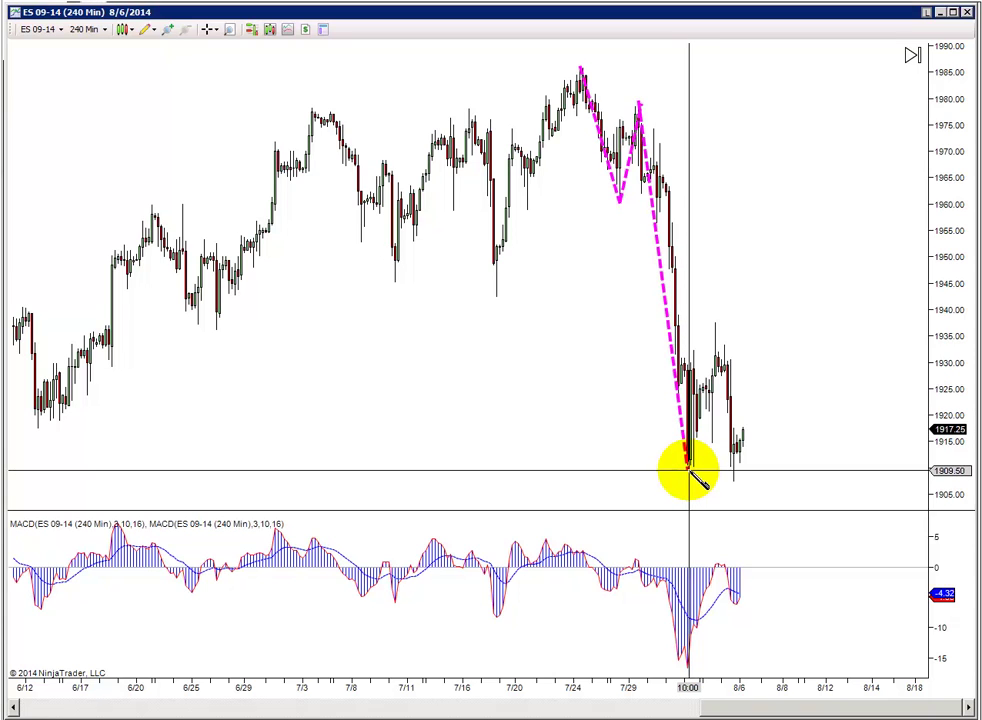
Step: Continue the zigzag from the 8/1 low through about 1927.75, 1915 and 1936.75, ending with a projected leg down to about 1903.50
drag(688, 469, 701, 375)
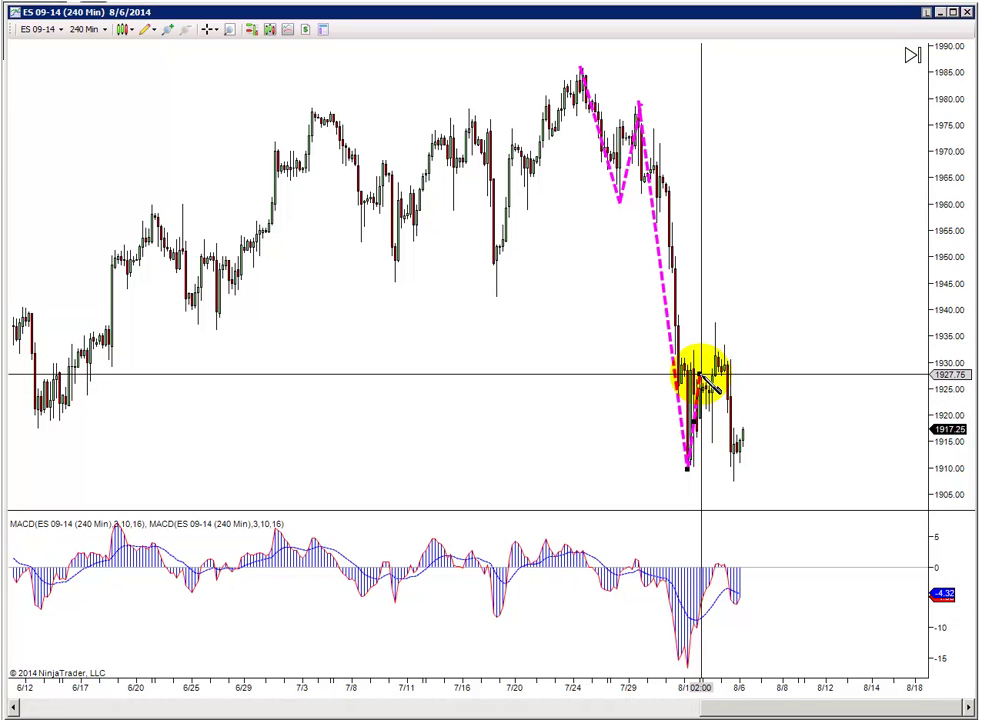
click(701, 375)
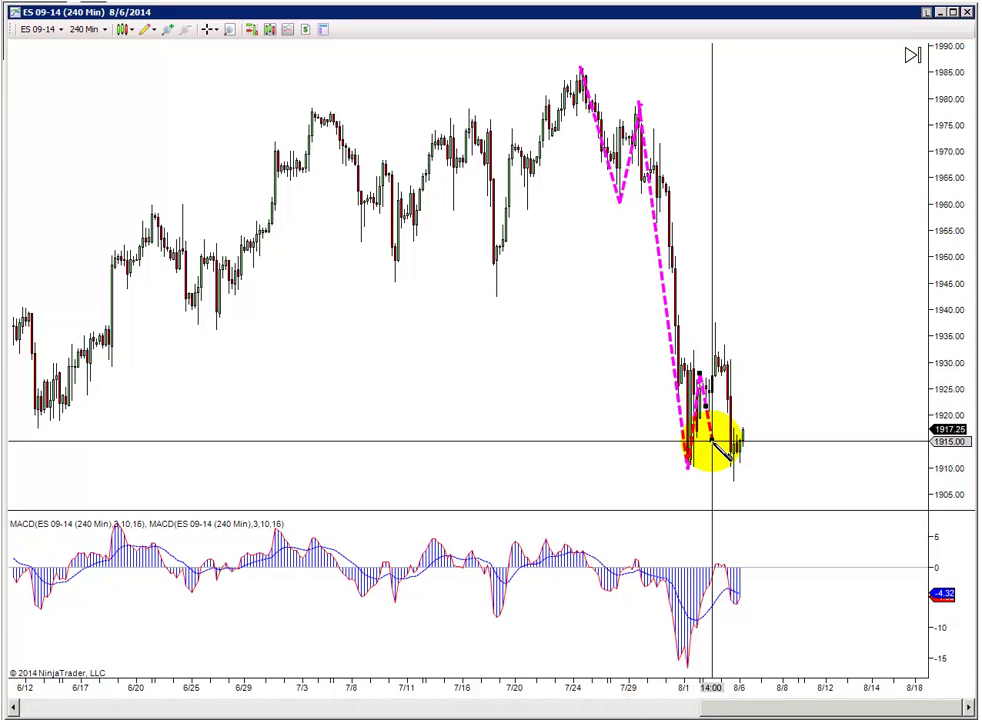
click(712, 440)
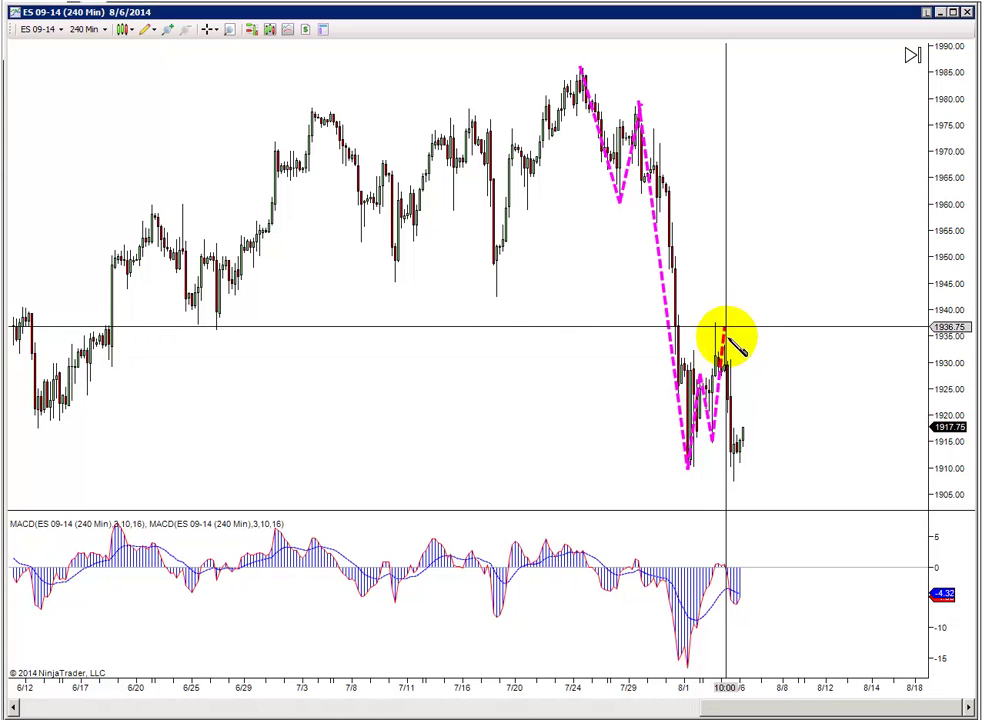
click(724, 329)
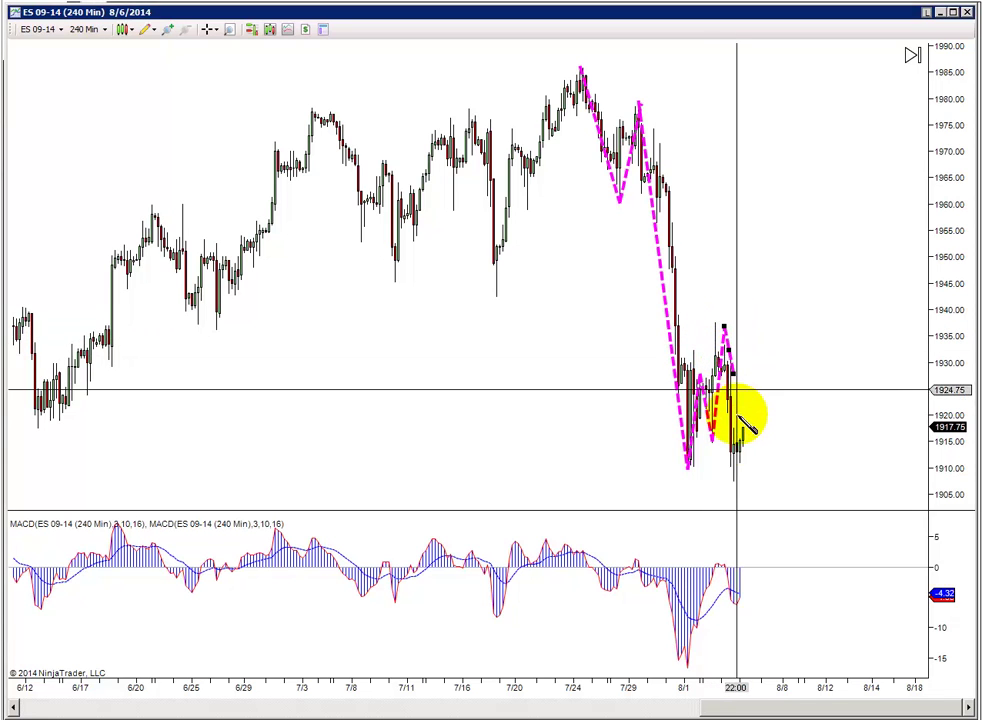
click(767, 506)
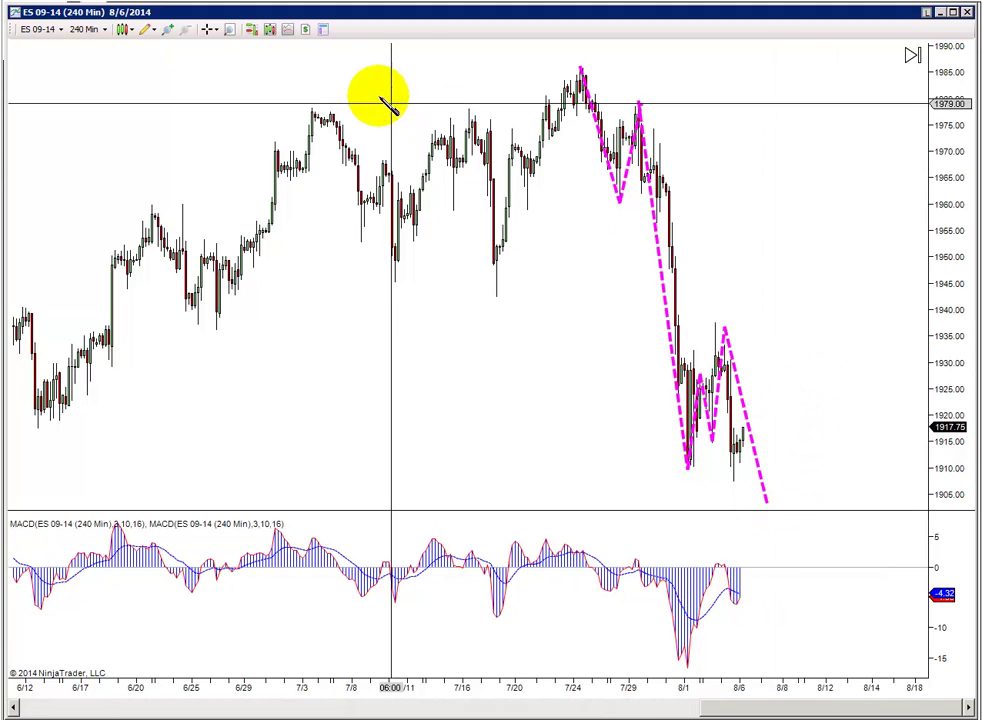
Step: Place an Arrow Down chart marker just below the latest bars near 1907, and turn off Stay In Draw Mode
click(150, 31)
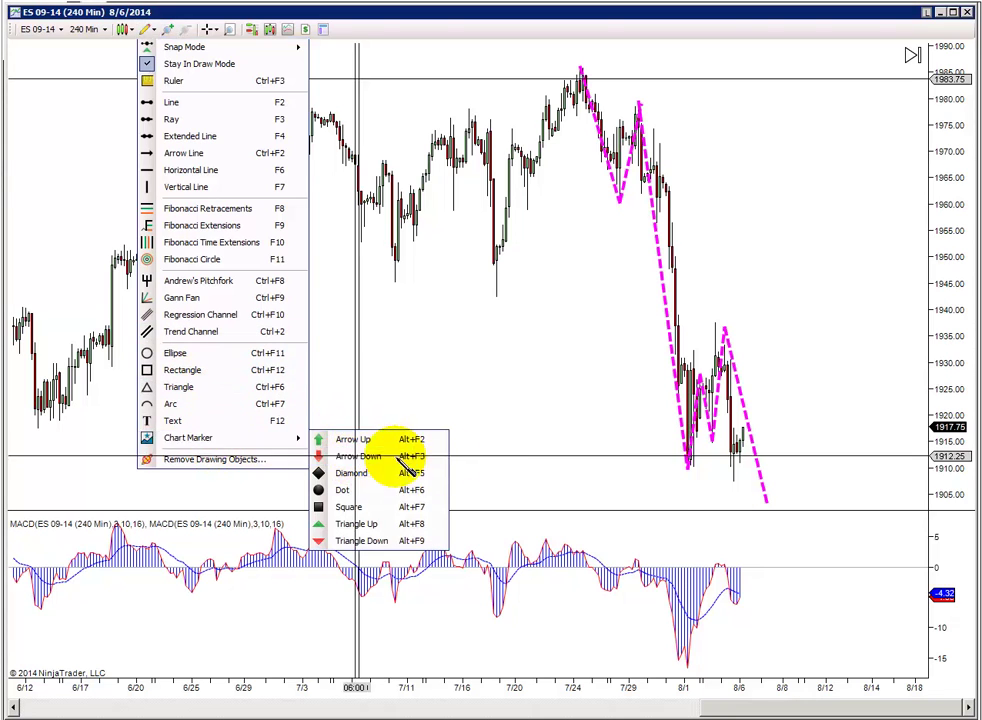
click(365, 457)
click(757, 490)
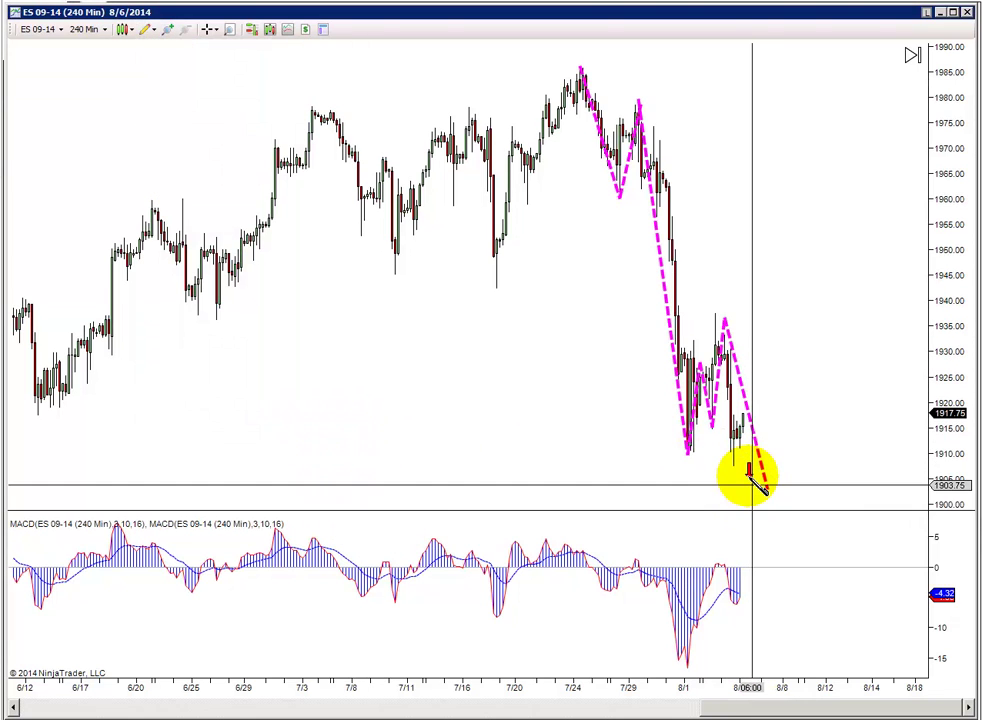
click(150, 31)
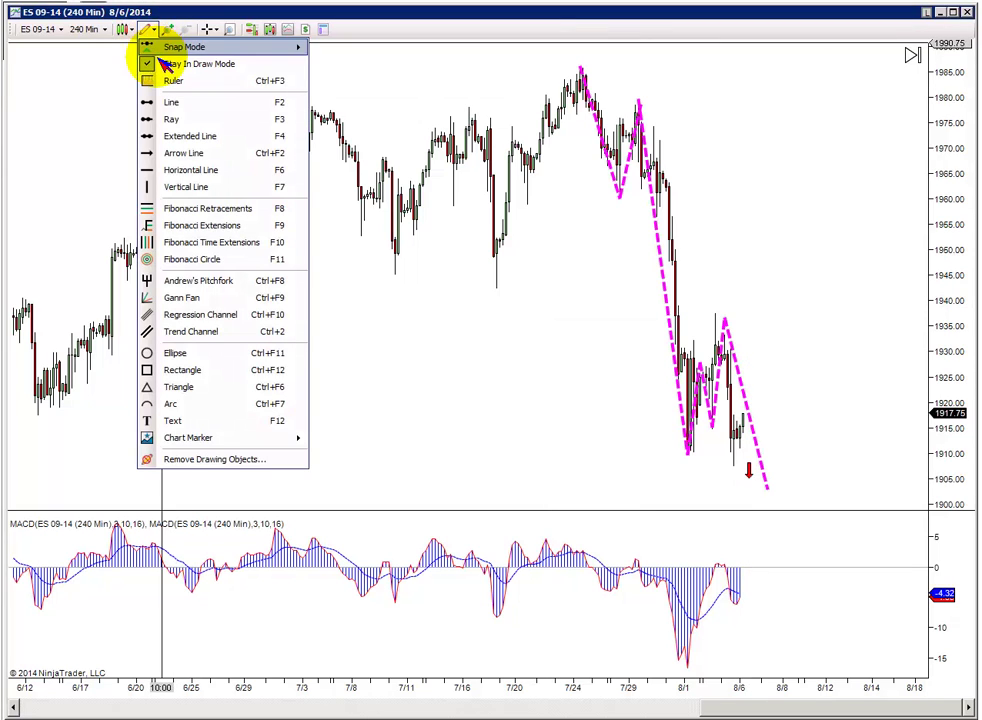
click(152, 47)
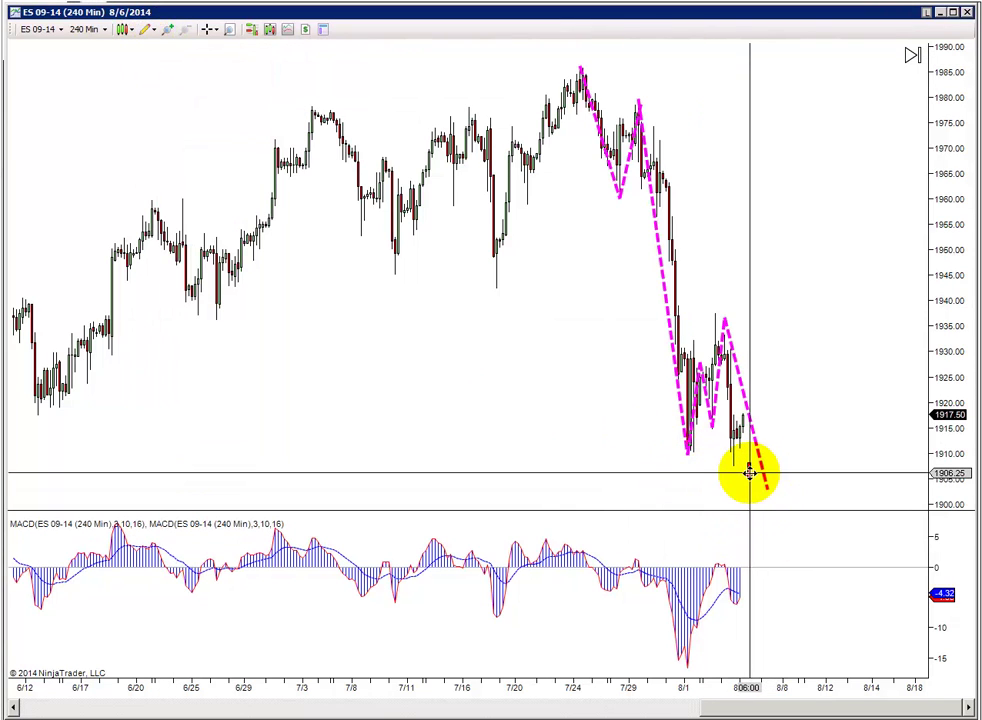
Step: Move the red down-arrow marker lower, below the end of the projected leg, and remove it from the chart
mouse_move(749, 473)
mouse_down()
mouse_move(750, 465)
mouse_move(755, 508)
mouse_up()
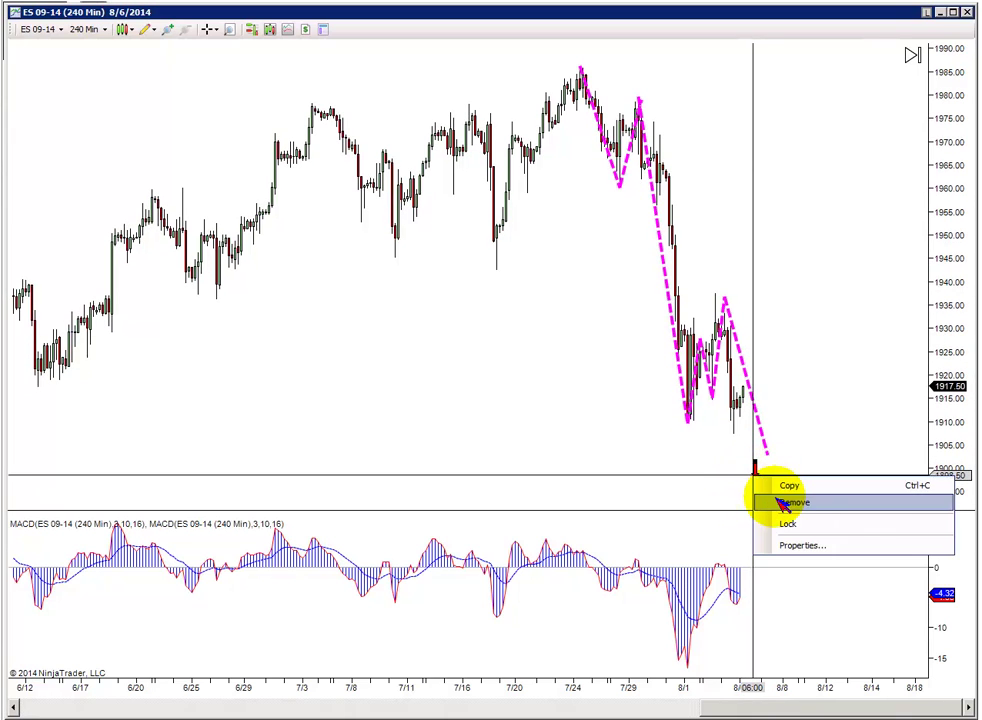
click(782, 501)
Step: Extend the last zigzag leg's lower end to about 1893 near 8/8, and turn Stay In Draw Mode back on
drag(945, 330, 947, 396)
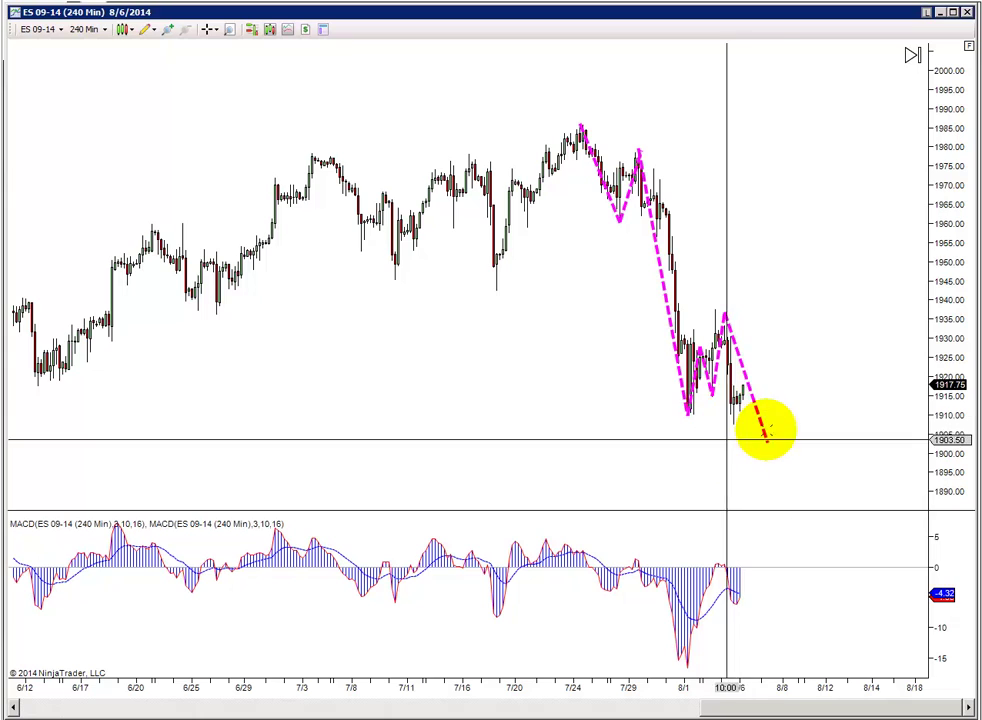
drag(767, 440, 772, 479)
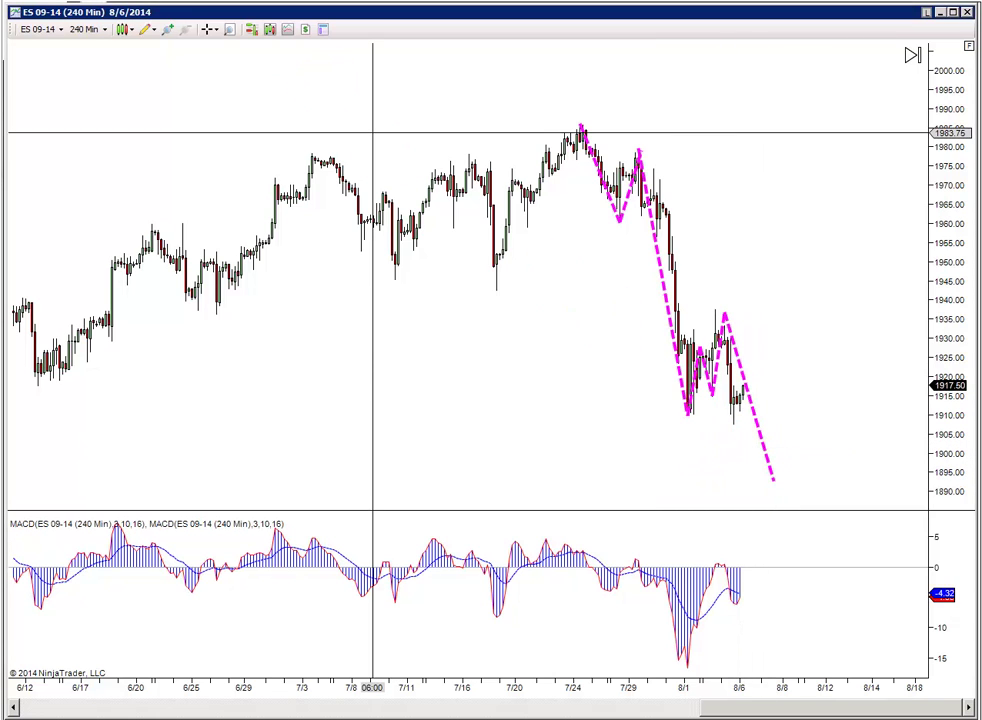
click(149, 31)
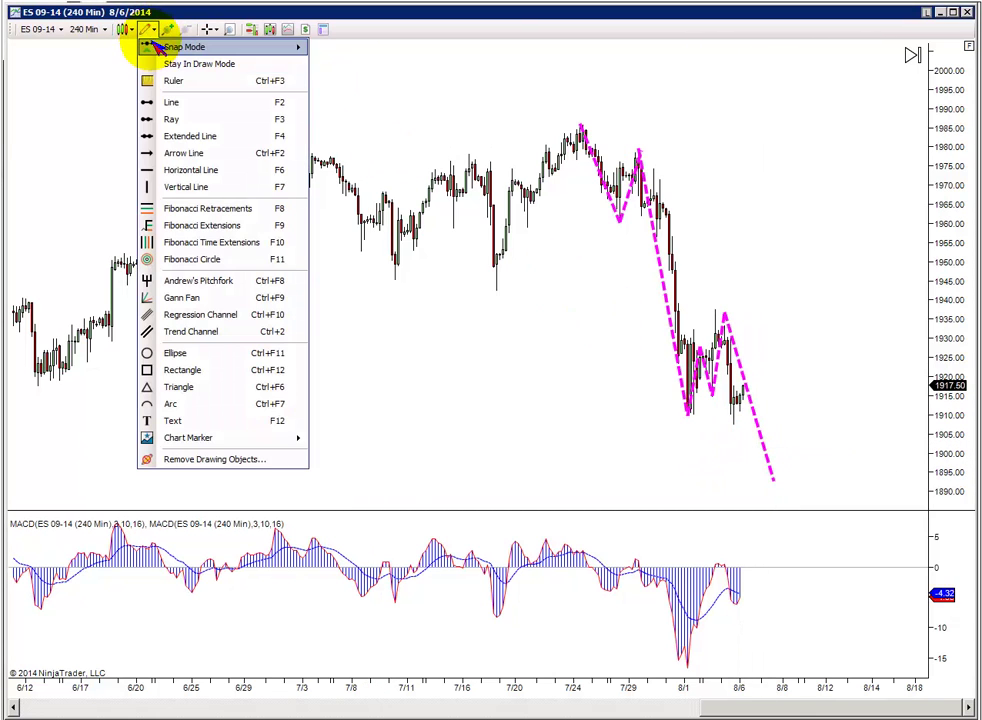
click(163, 66)
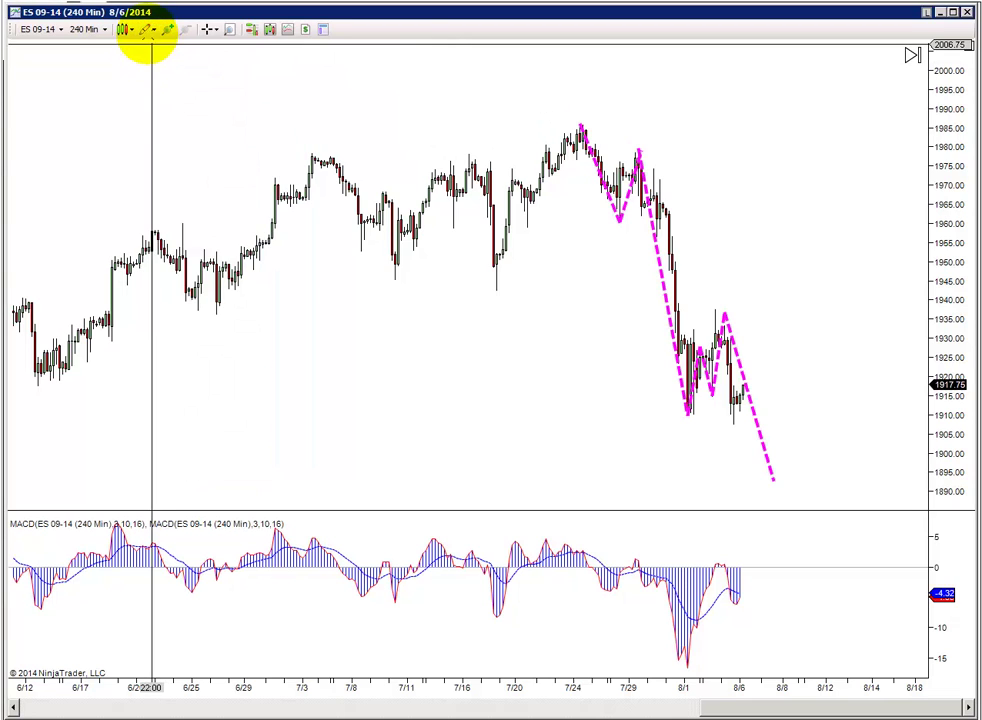
Step: Draw a projected zigzag of lines from the low near 1893 through about 1931, 1911 and 1957.50, ending near 1888.25 at 8/18
click(149, 31)
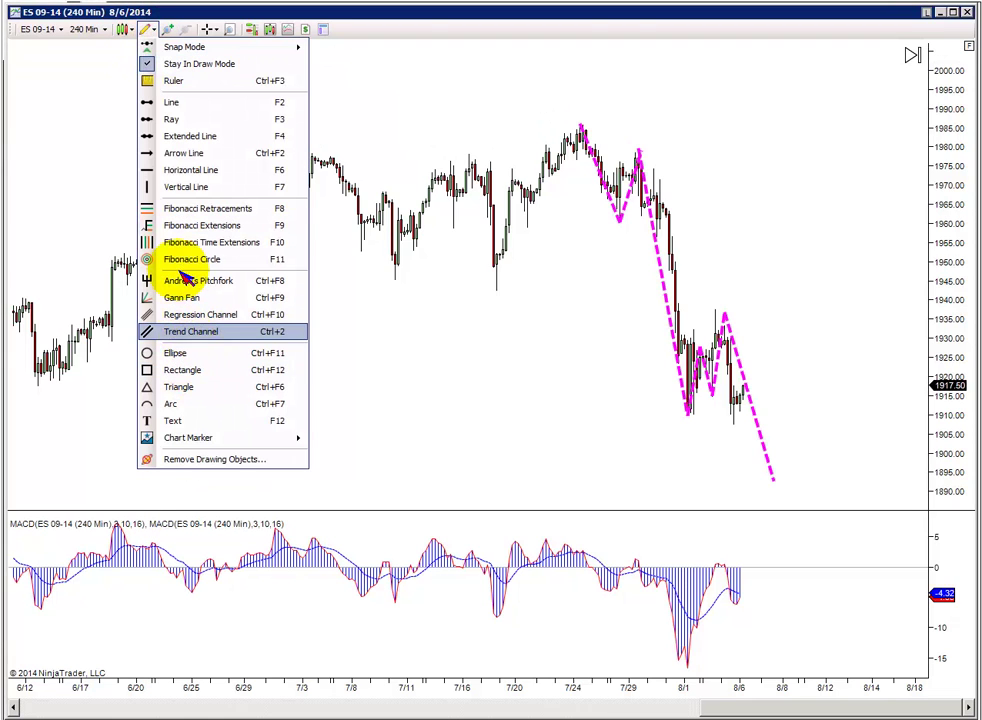
click(182, 104)
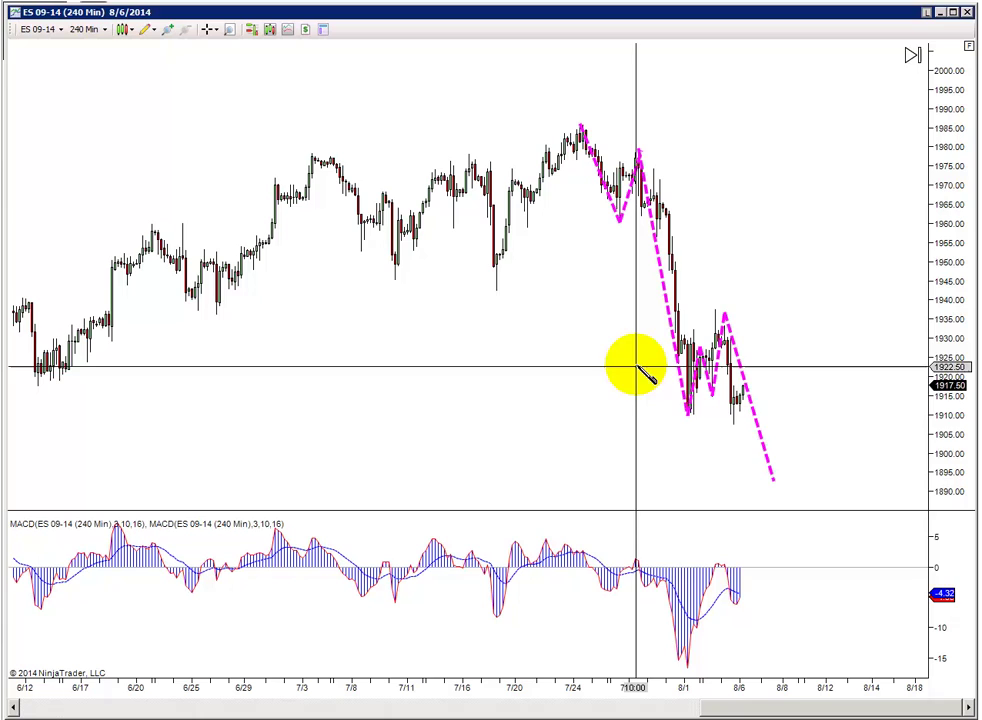
click(775, 477)
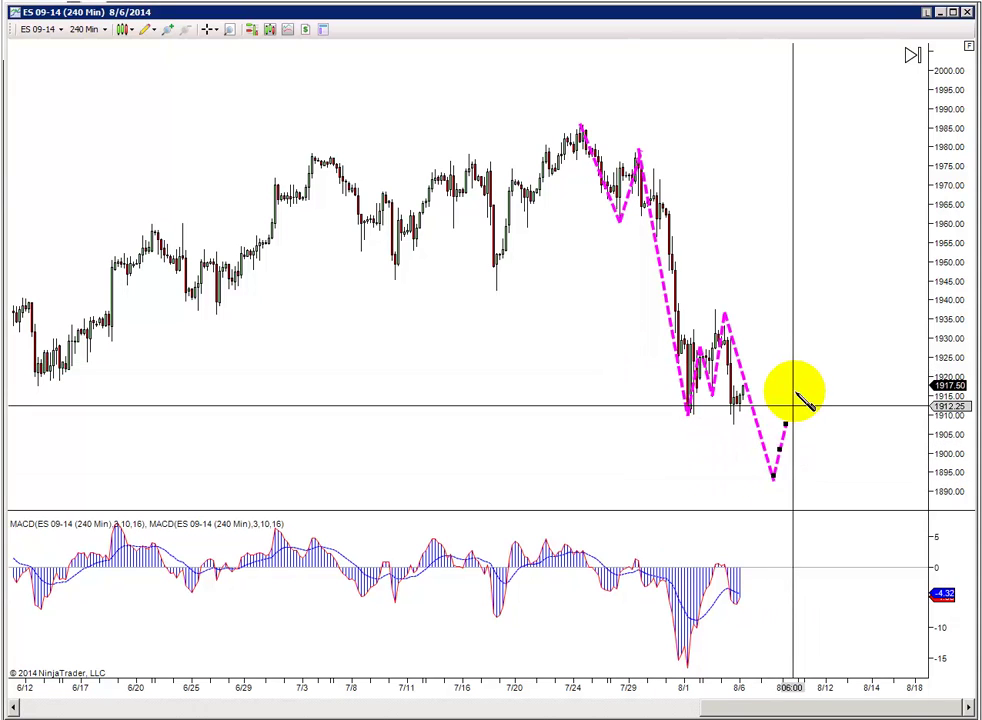
click(804, 334)
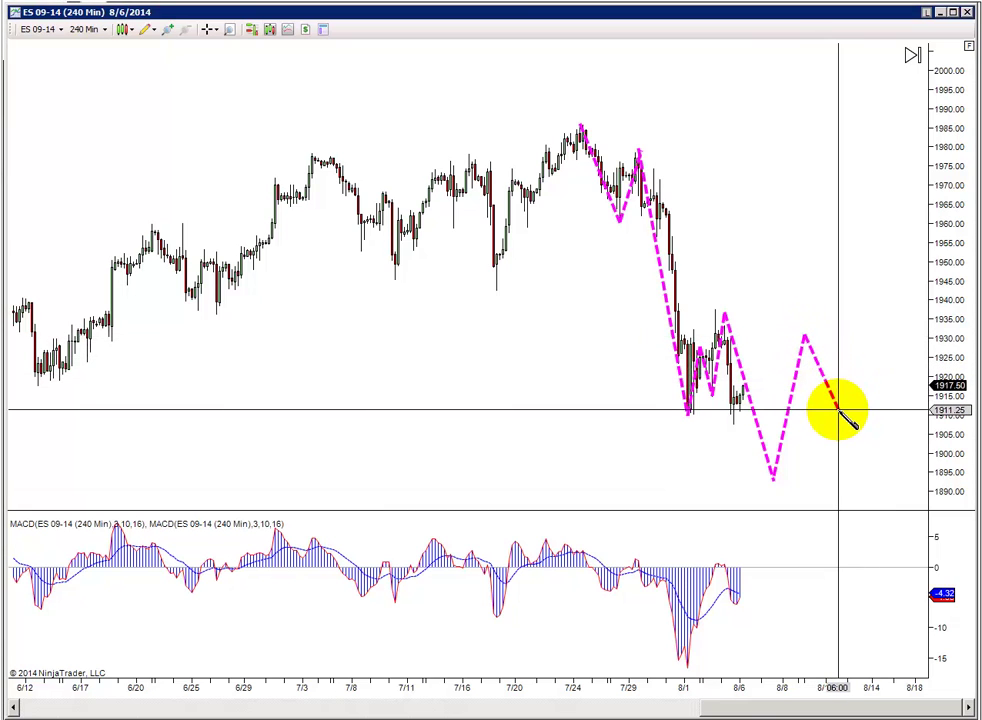
click(838, 410)
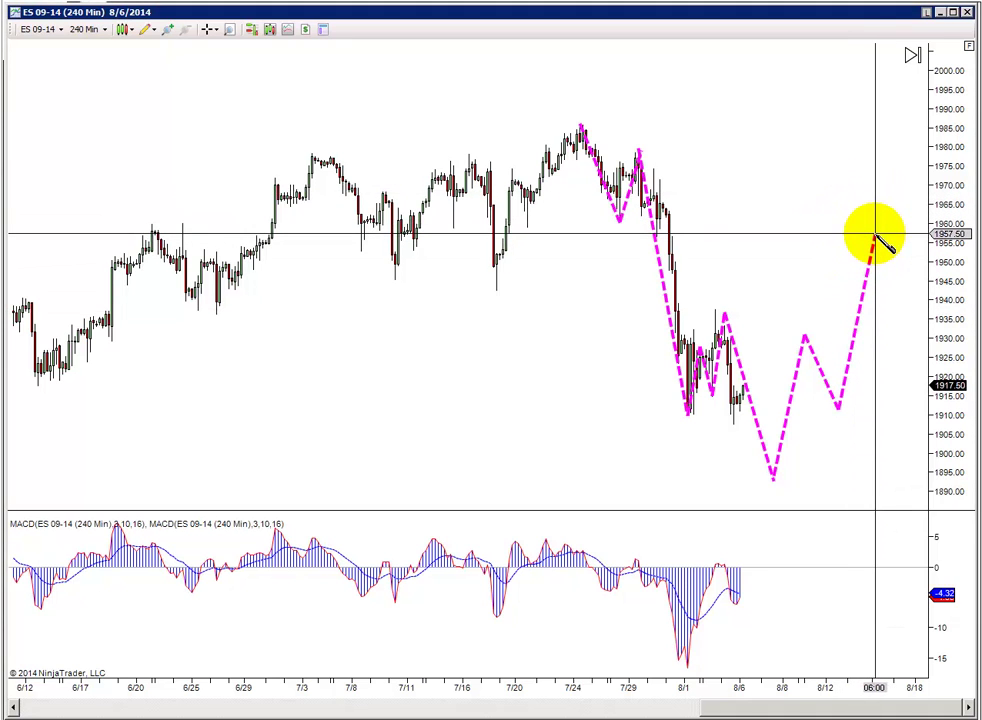
click(875, 237)
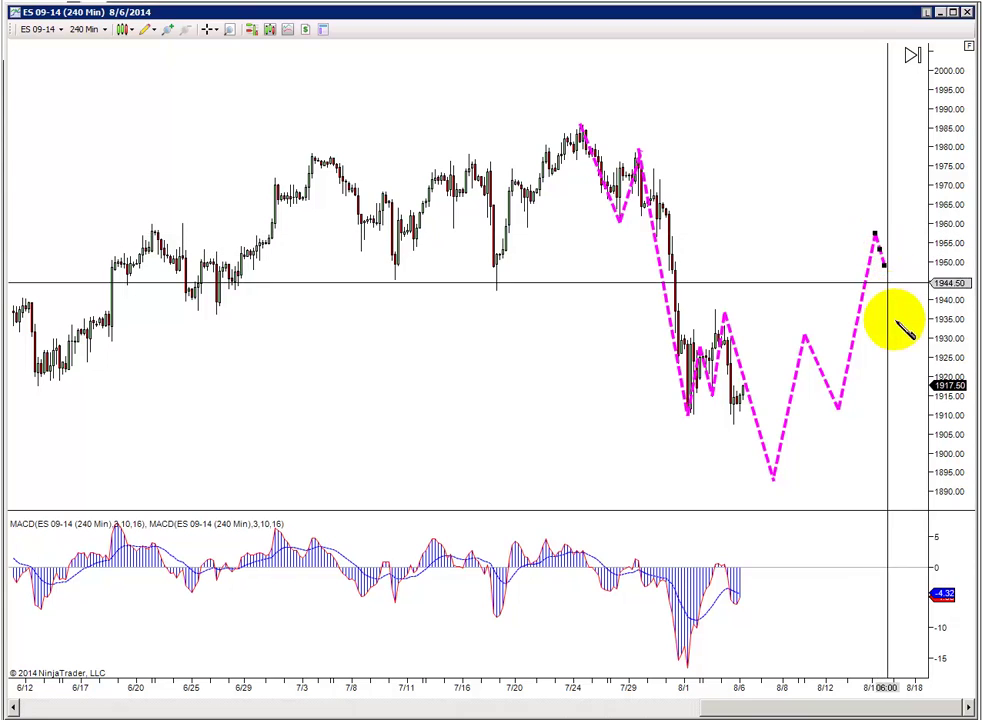
click(910, 497)
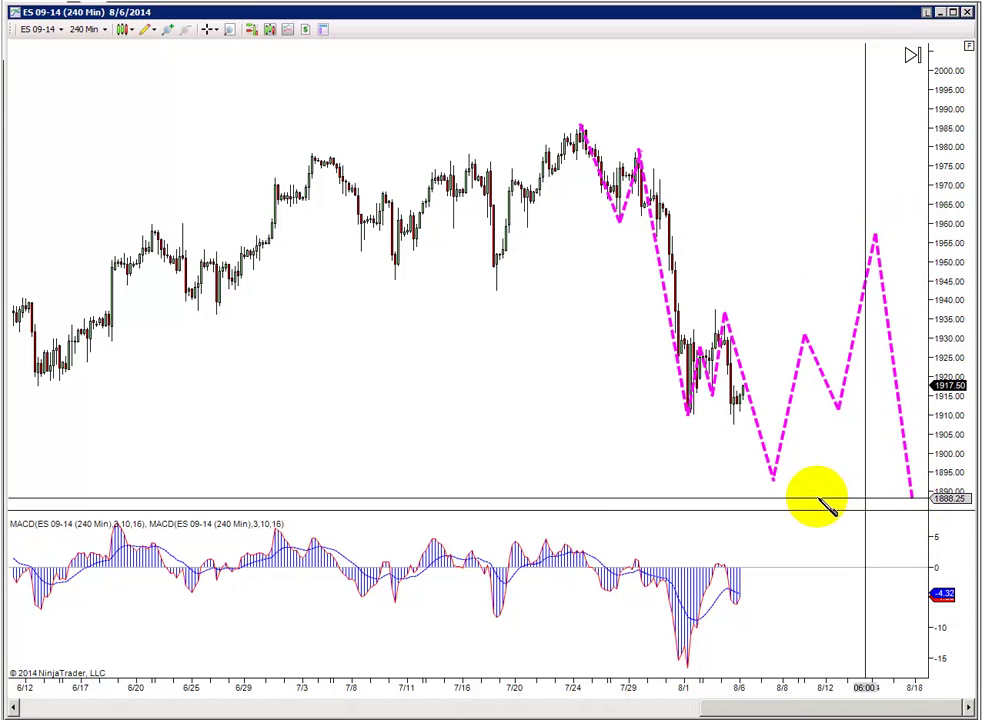
Step: Draw lines from the projected low to the 8/14 peak and from the 7/24 high to that low, plus a short horizontal line at 1957.50
click(773, 480)
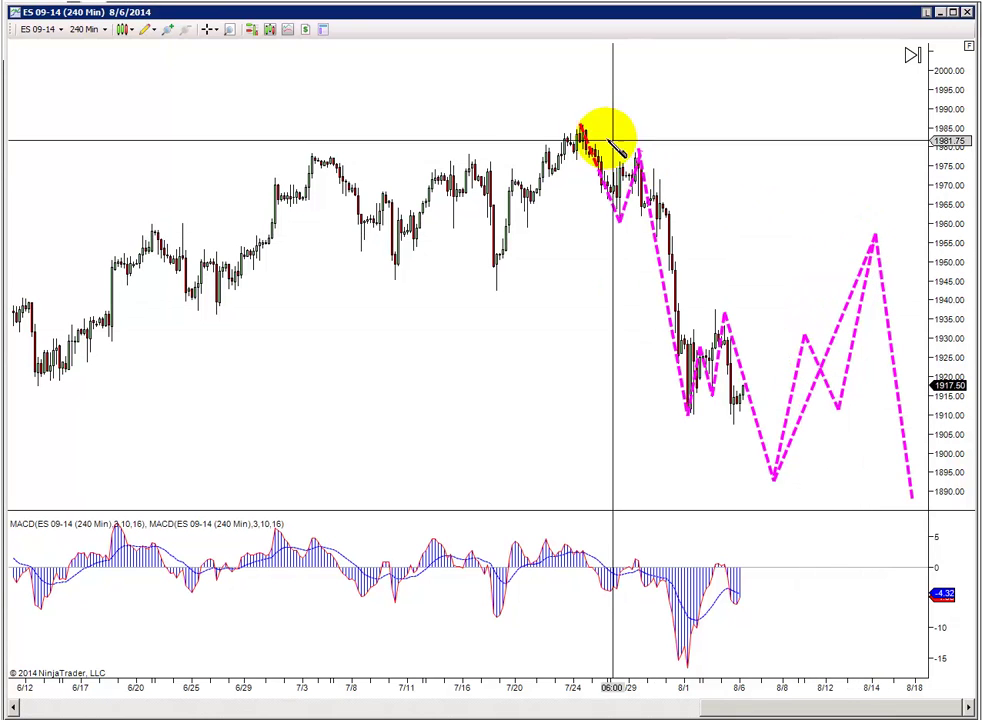
click(576, 122)
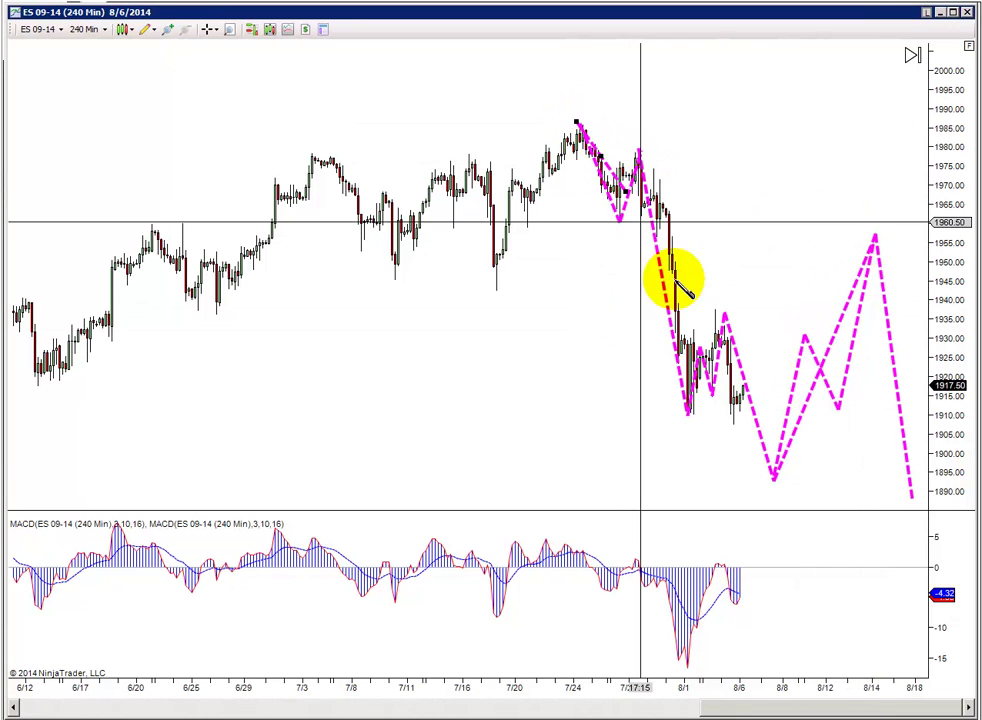
click(771, 472)
mouse_move(773, 474)
mouse_down()
mouse_move(807, 415)
mouse_move(855, 268)
mouse_move(822, 438)
mouse_move(770, 482)
mouse_up()
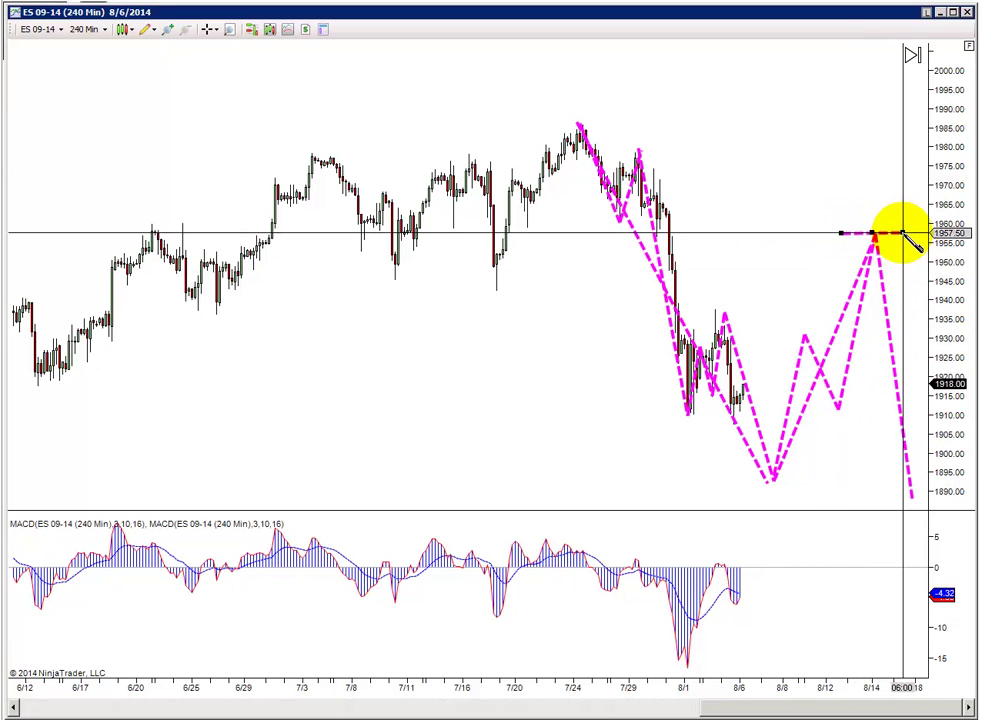
Step: Draw horizontal lines at about 1978, 1954 and 1985.25 extending to 8/14, plus one at about 1891 under the projected lows
click(222, 152)
click(746, 147)
drag(806, 140, 870, 154)
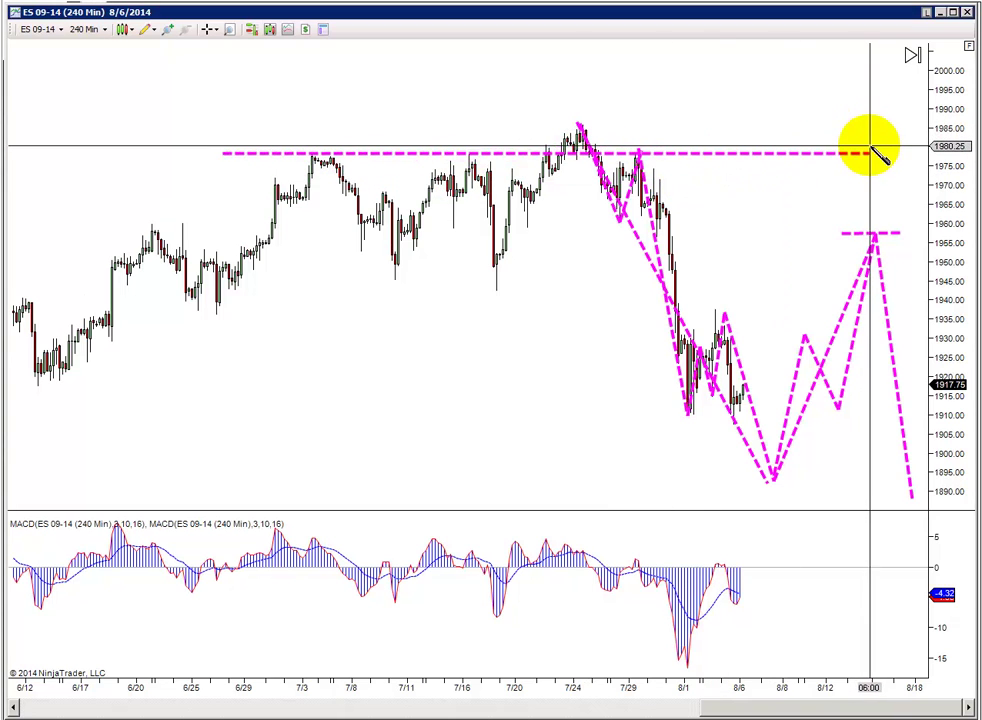
drag(237, 245, 873, 242)
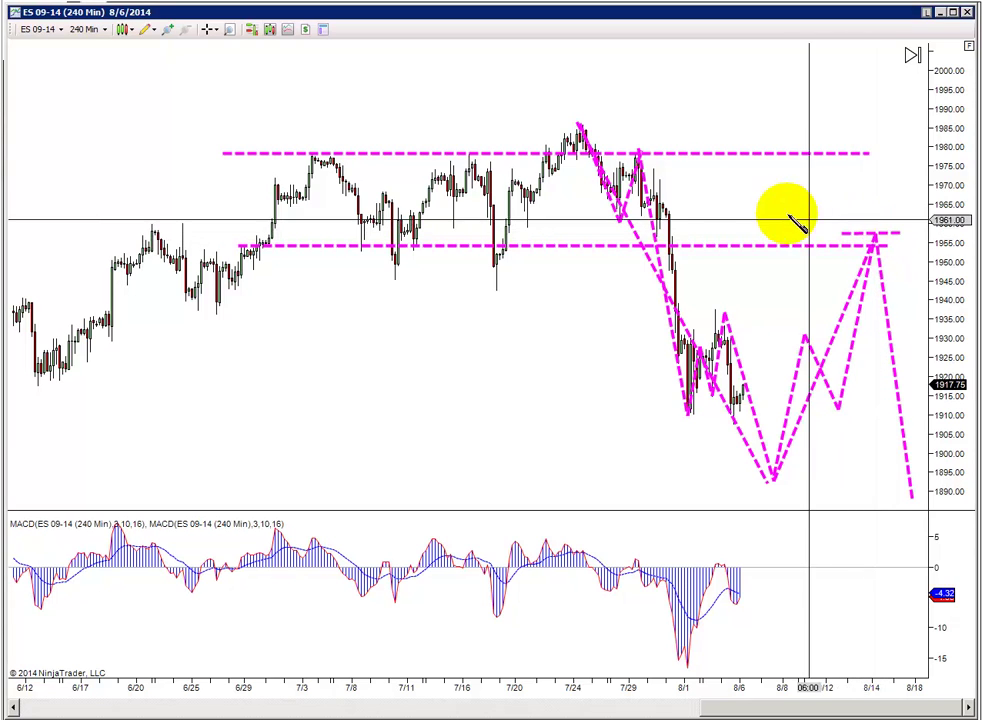
click(537, 126)
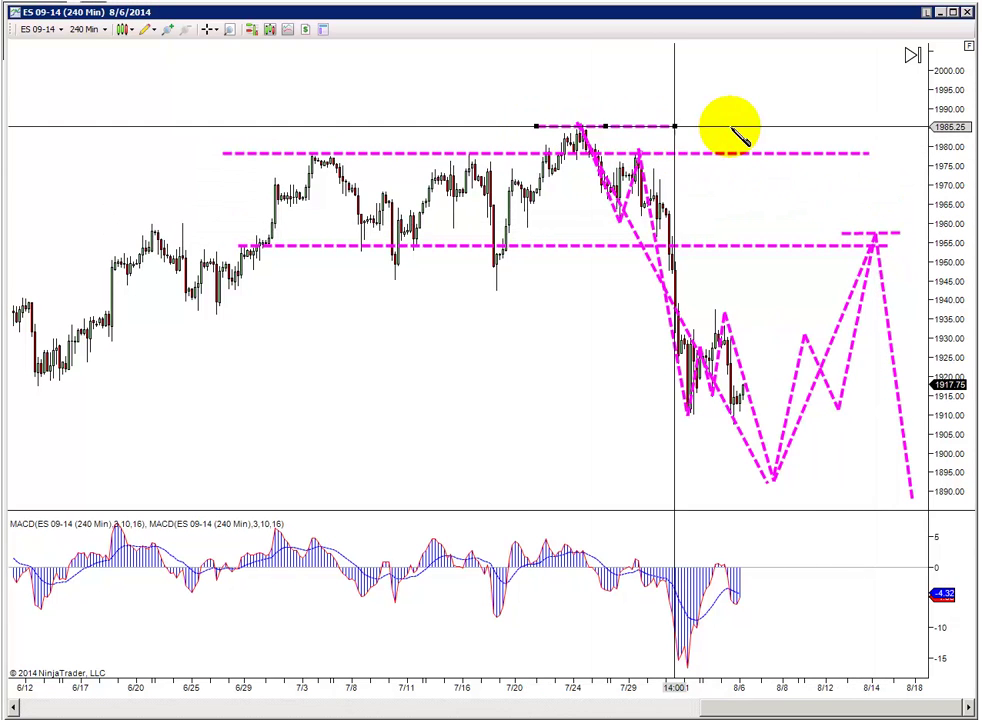
click(873, 126)
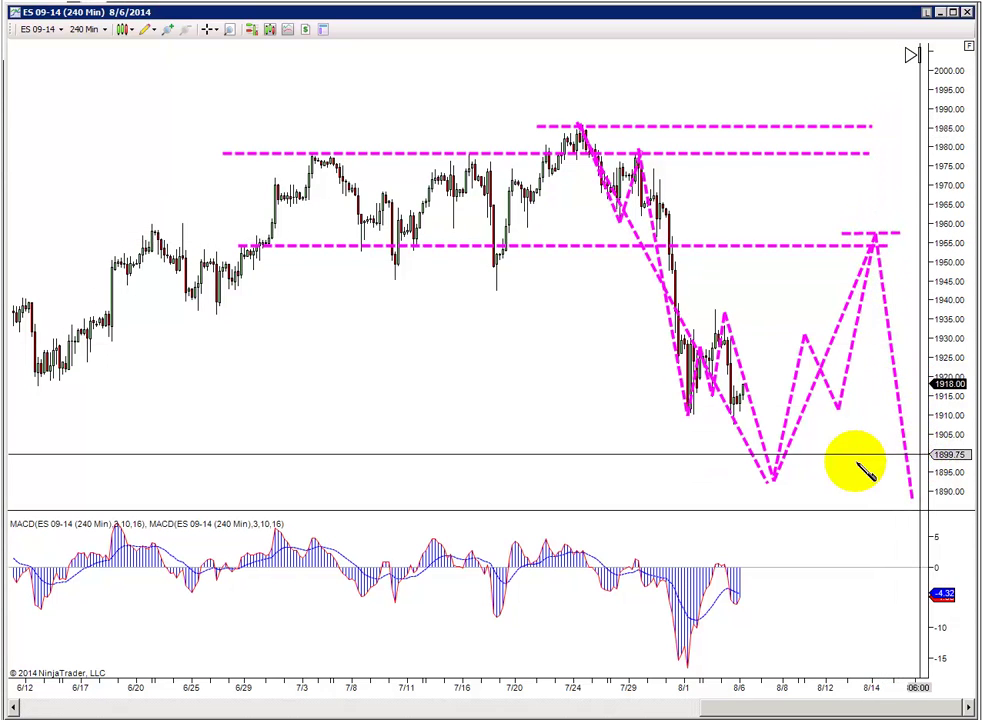
click(796, 487)
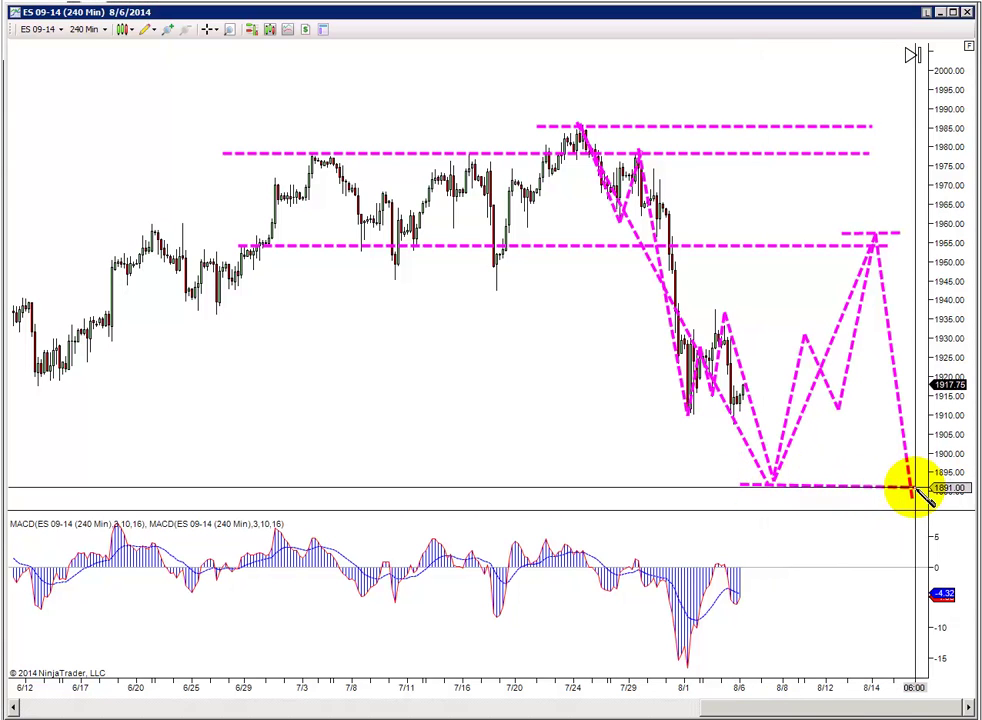
mouse_move(912, 490)
mouse_down()
mouse_move(968, 498)
mouse_move(912, 492)
mouse_up()
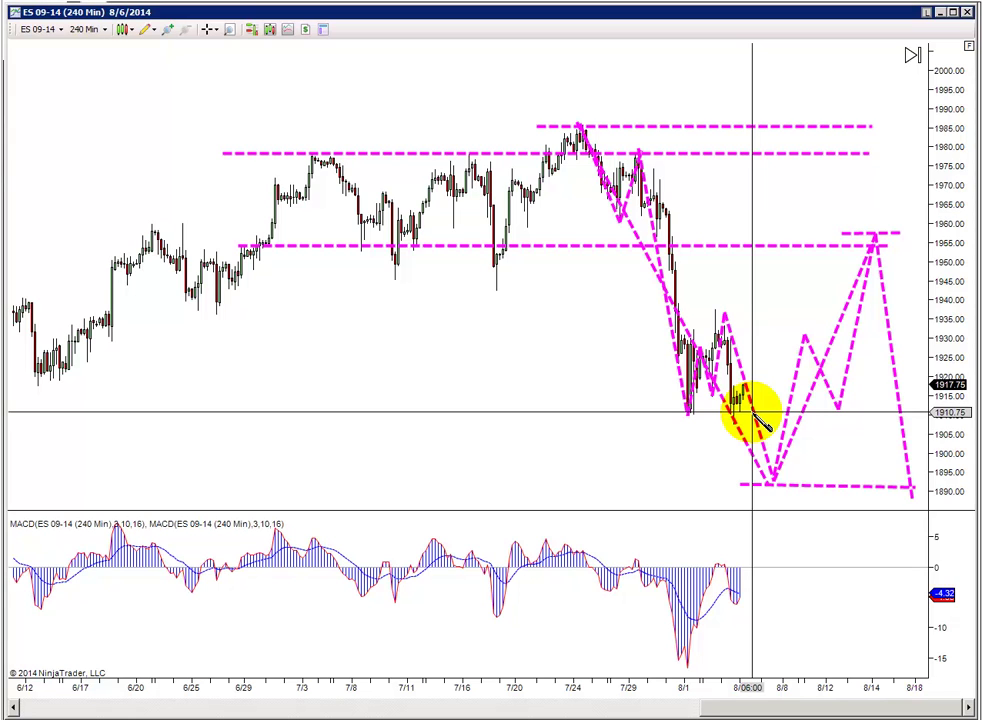
Step: Draw triangles connecting the 7/24 high, the projected low near 1891 and the 1930 peak, and the 1930, 1912 and 1957 swing points
click(148, 31)
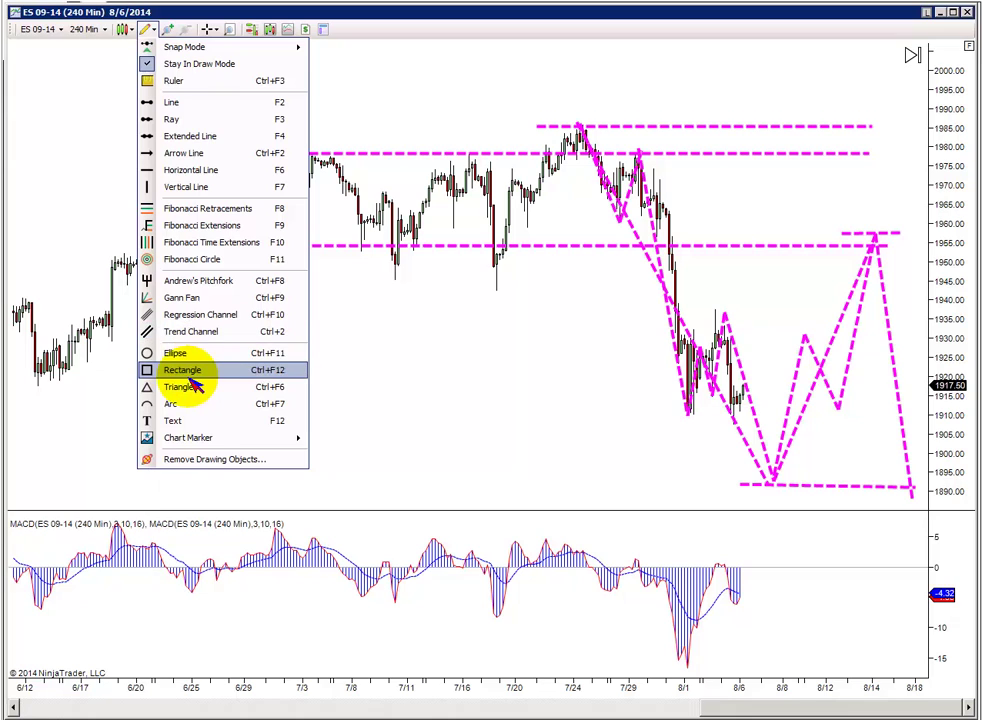
click(190, 392)
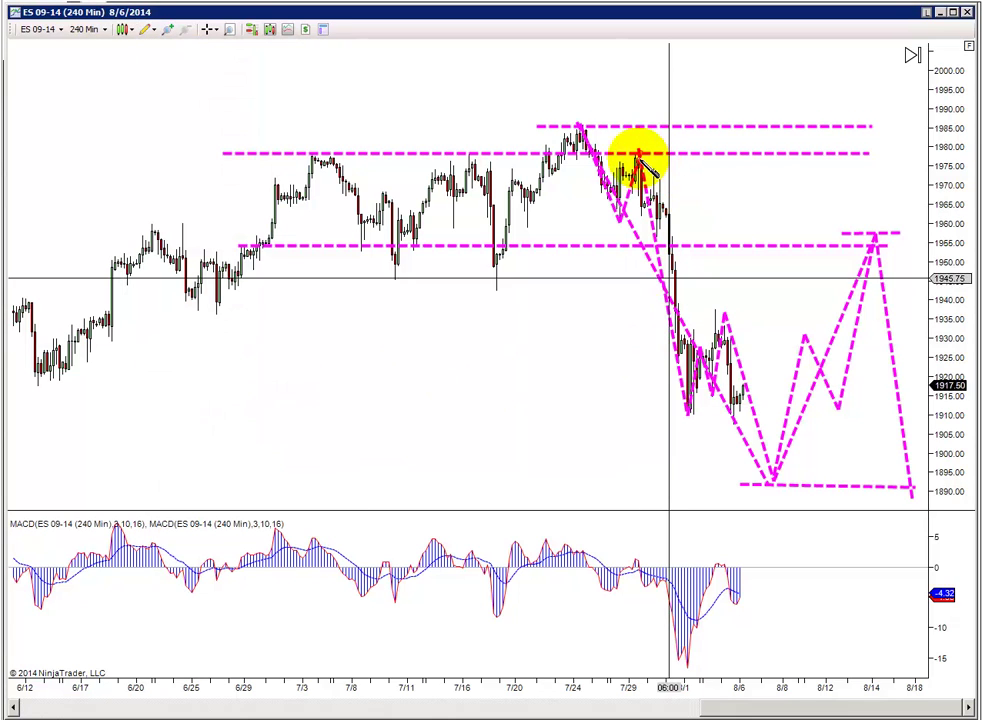
click(577, 127)
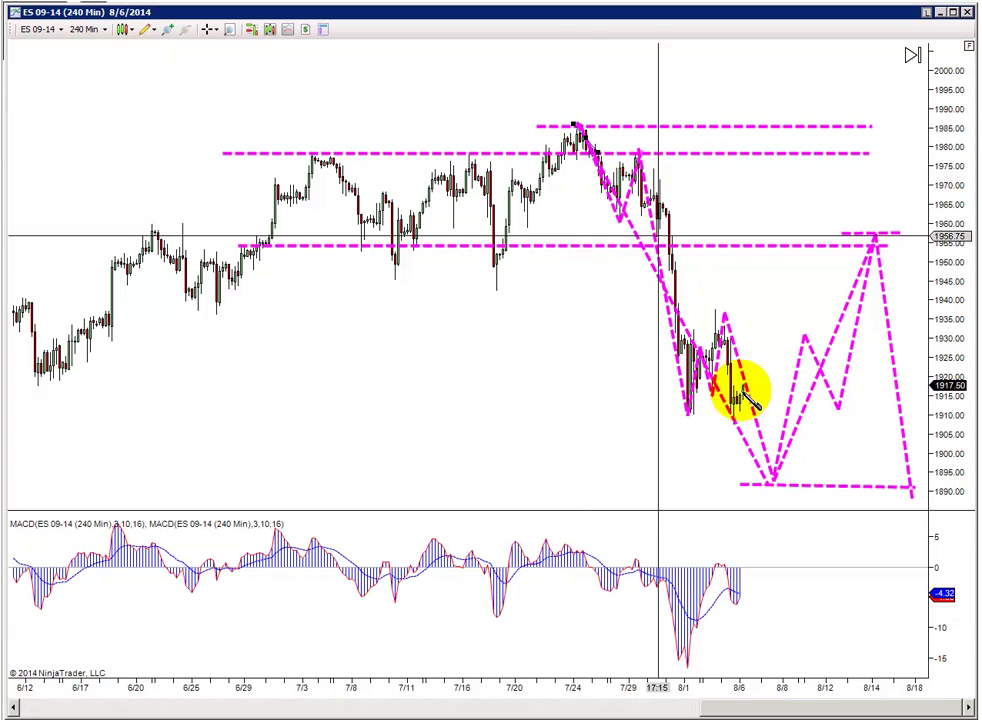
click(765, 485)
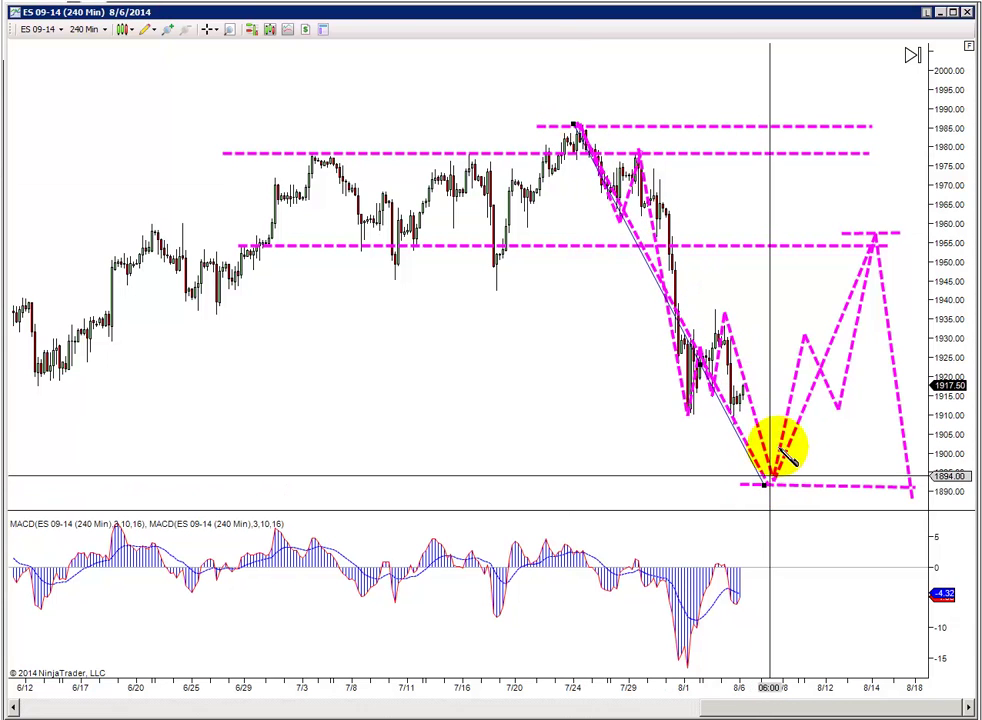
click(806, 340)
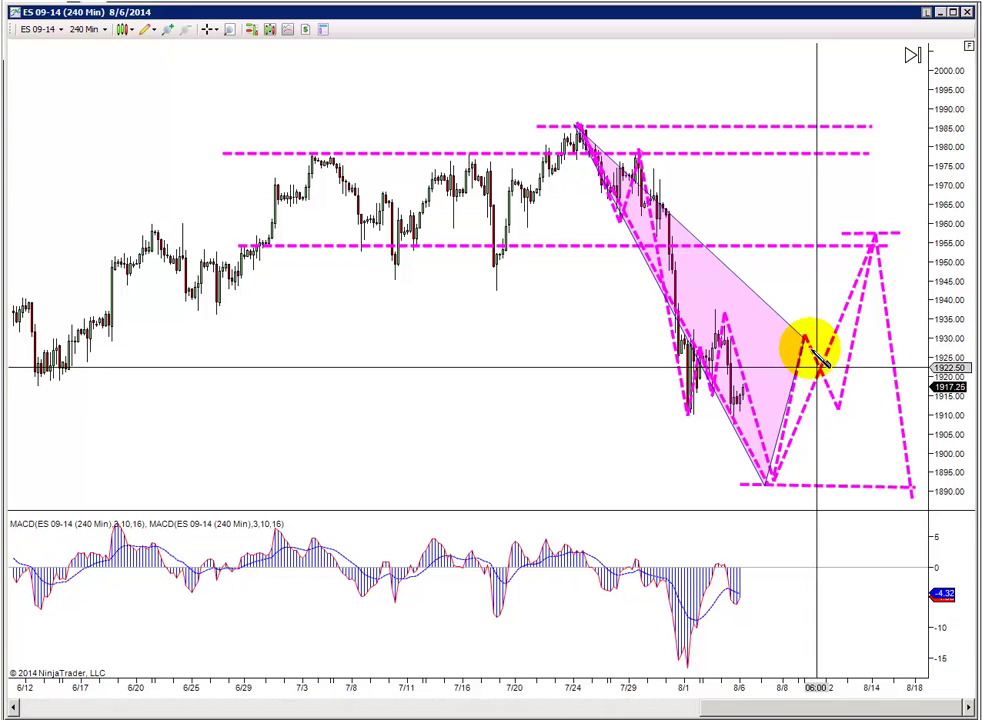
click(838, 404)
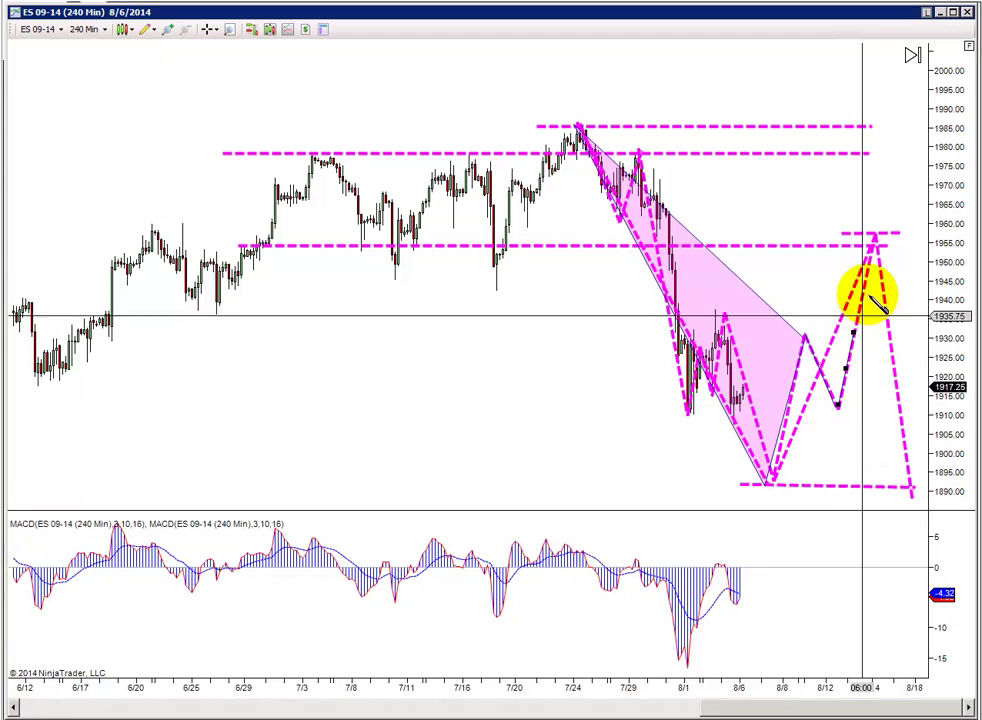
click(876, 239)
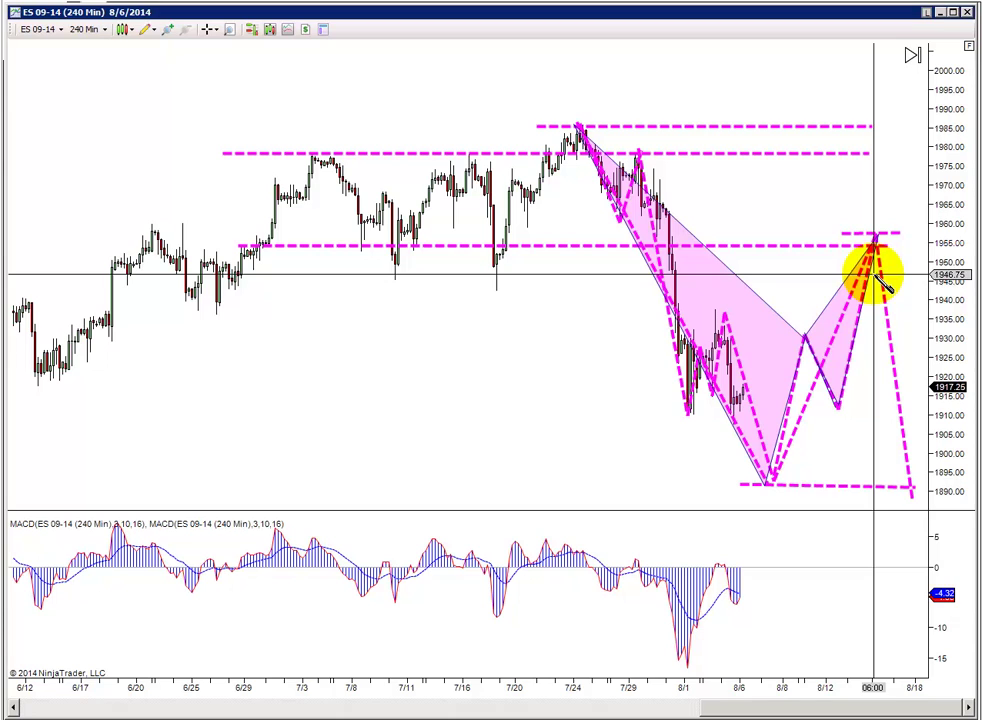
Step: Draw a sample triangle pattern in the empty area below the July candles, between about 1921 and 1939
click(299, 313)
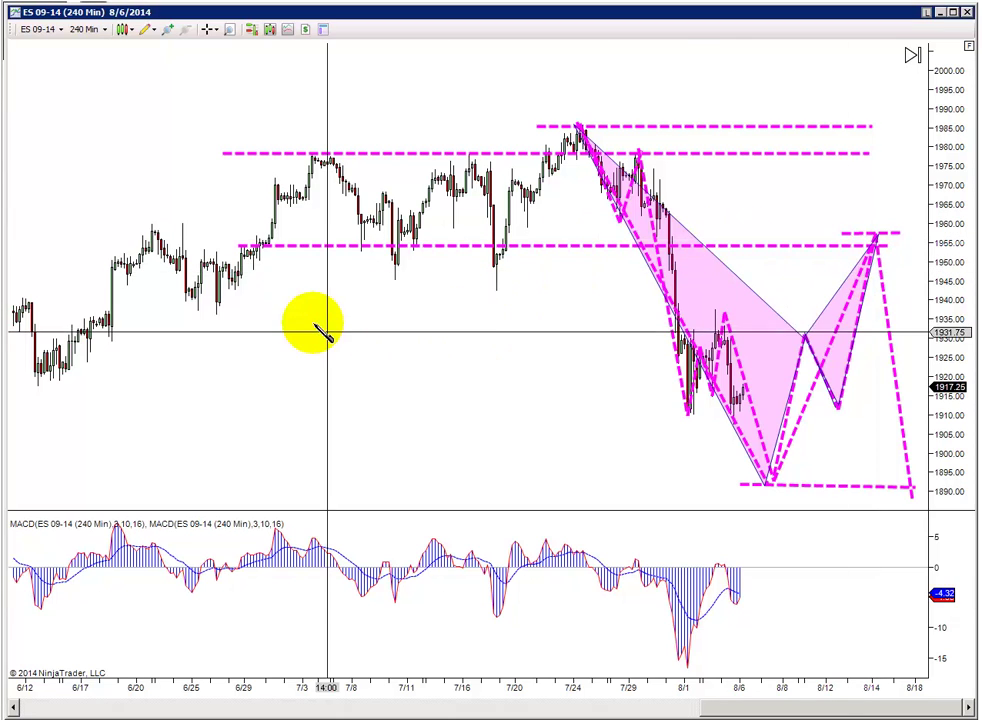
click(379, 375)
click(395, 302)
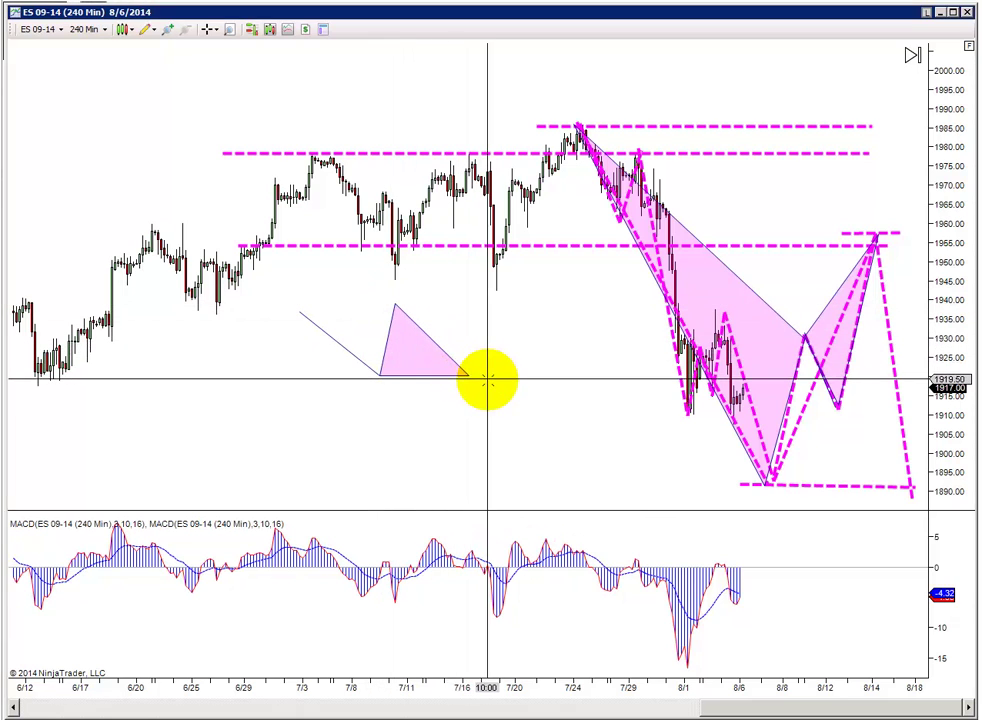
Step: Set the sample triangle's area color to DarkSlateGray and make it the default for new triangles
right_click(462, 370)
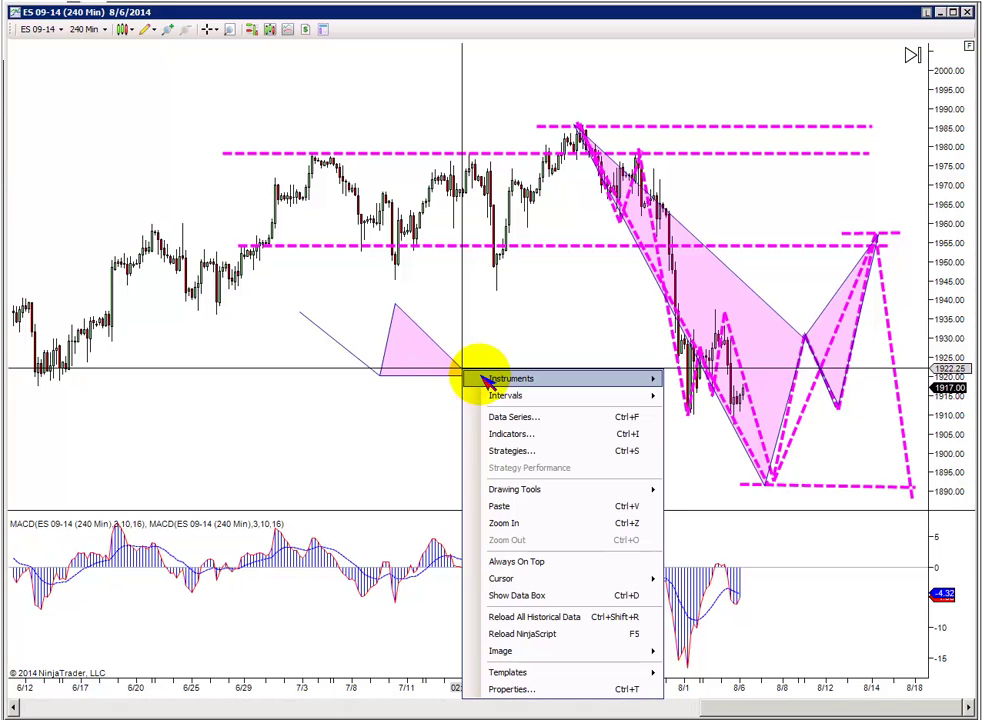
click(458, 383)
right_click(462, 383)
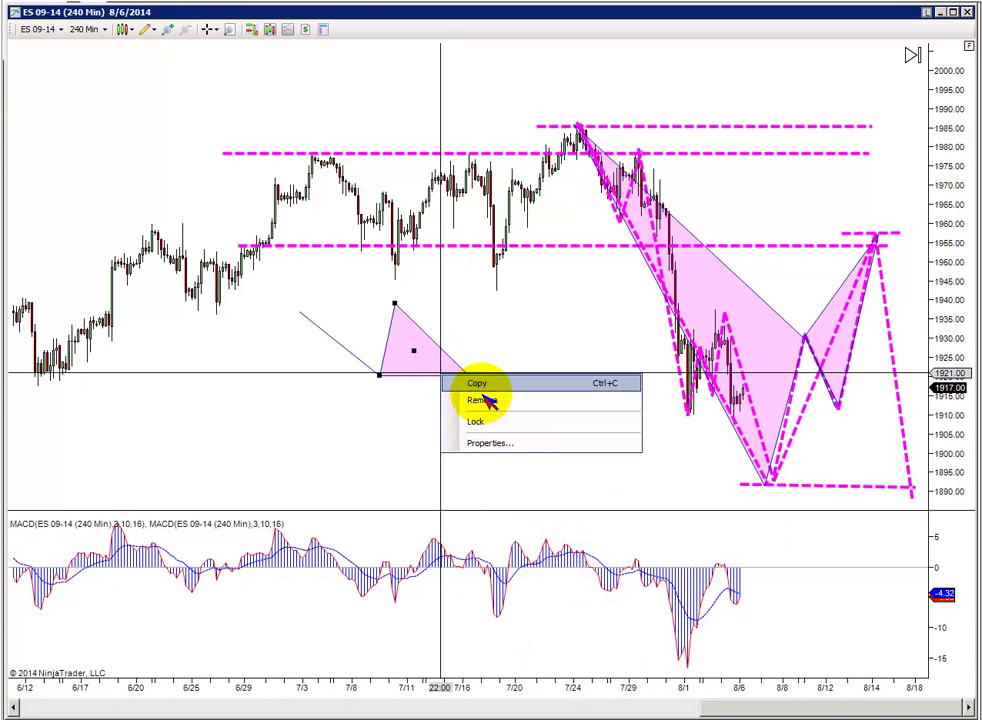
click(489, 444)
click(535, 398)
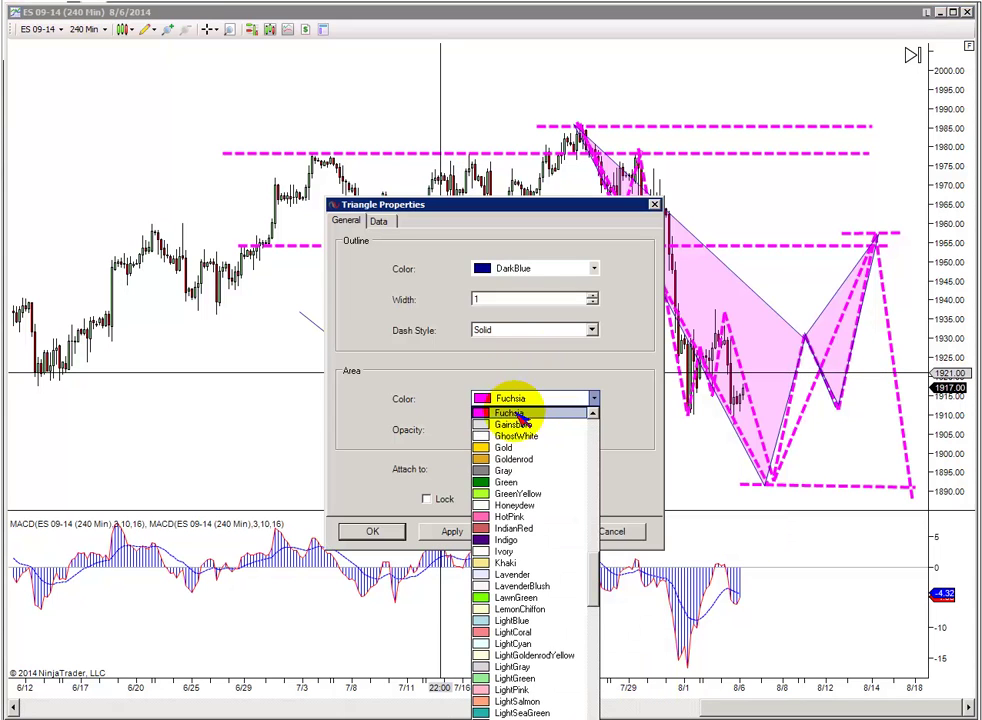
scroll(521, 470, up, 4)
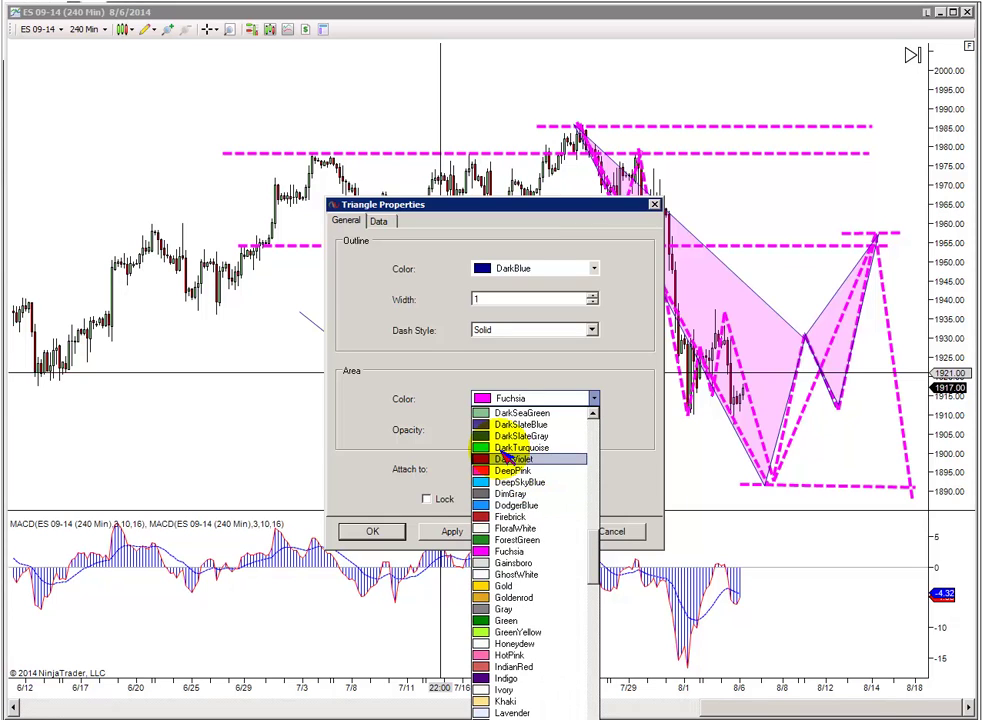
click(497, 437)
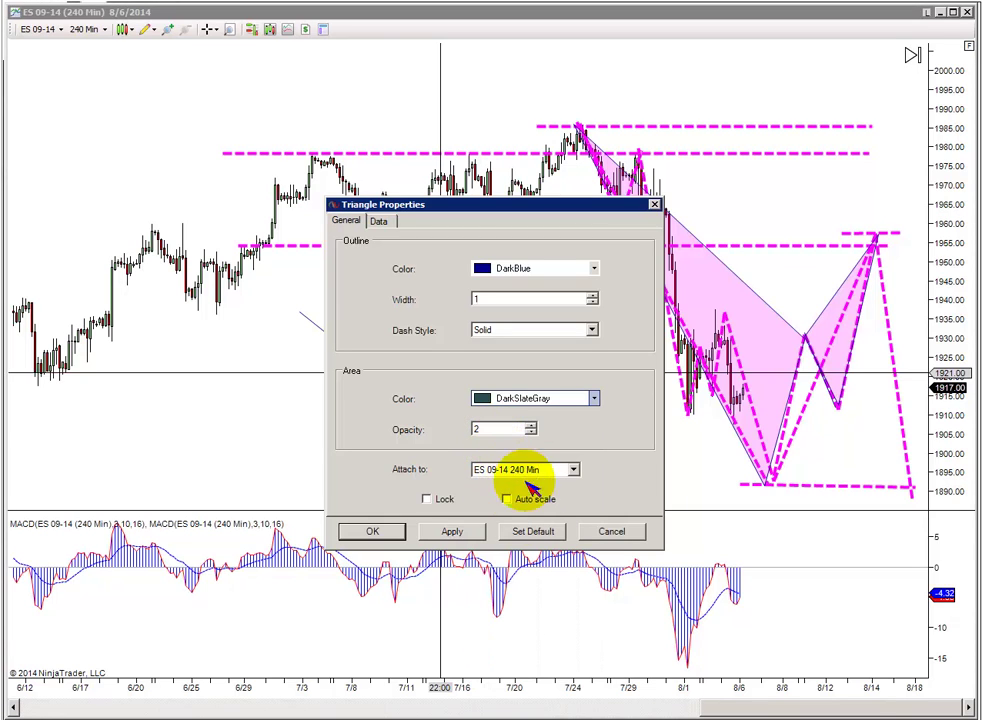
click(408, 540)
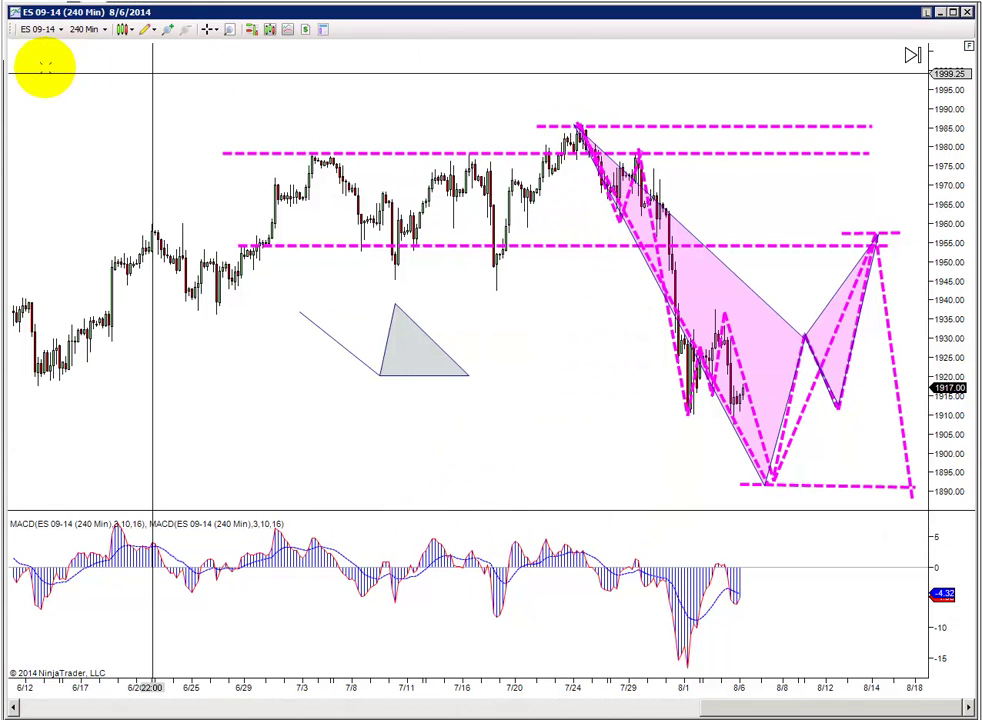
Step: Draw triangles connecting the 7/24 high, the 1910 low and the 1937 peak, and the 1937 peak, about 1905 and about 1958
click(145, 29)
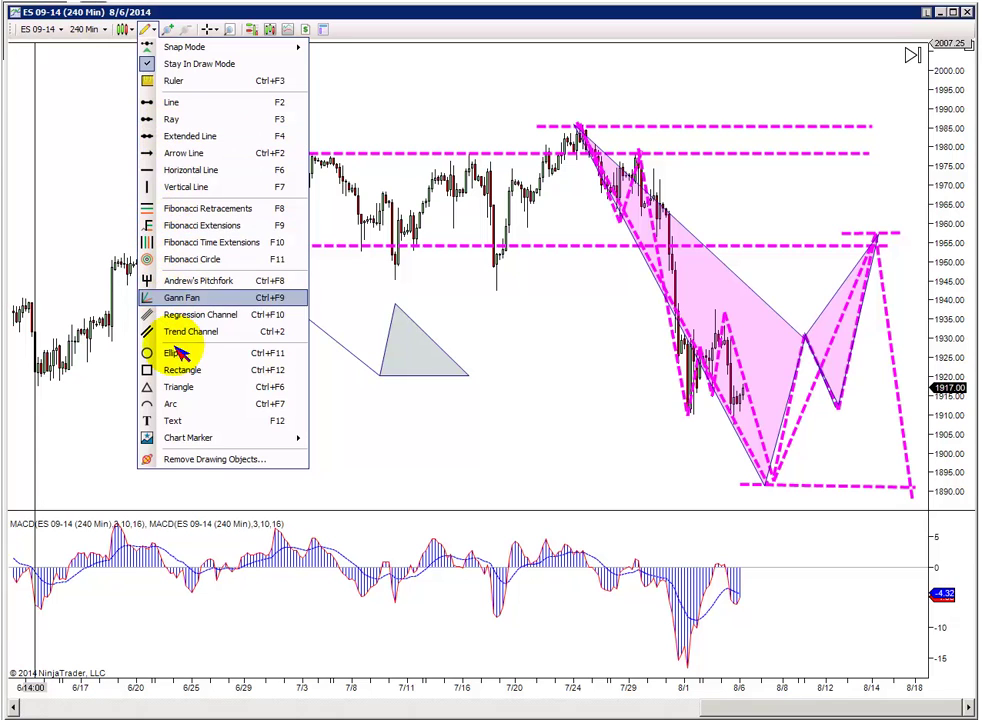
click(362, 391)
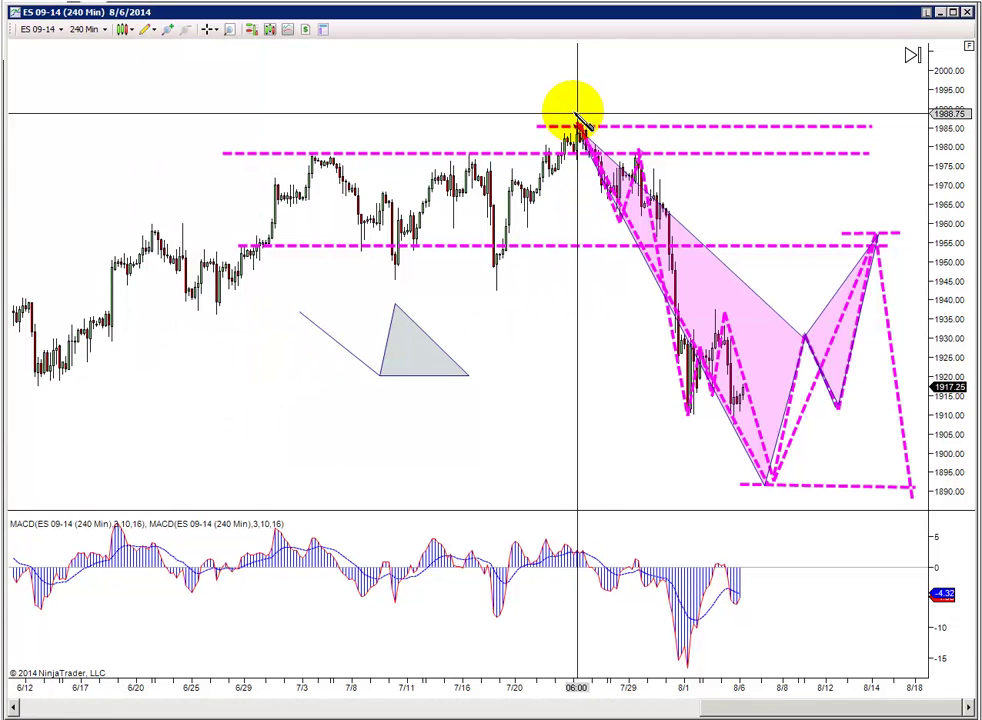
click(576, 125)
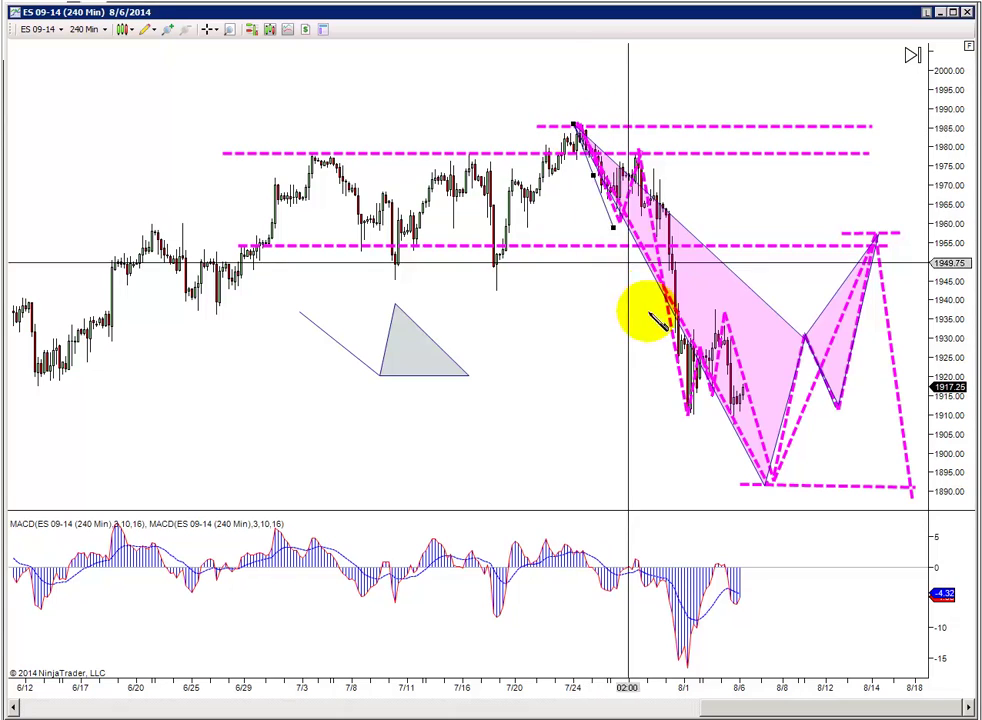
click(688, 413)
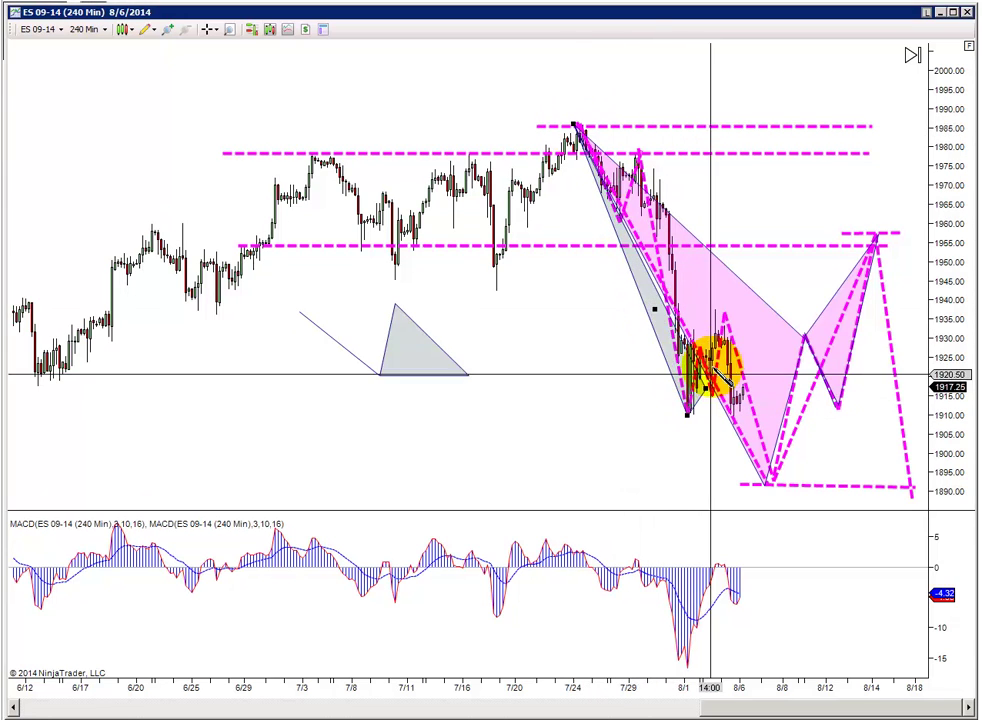
click(727, 315)
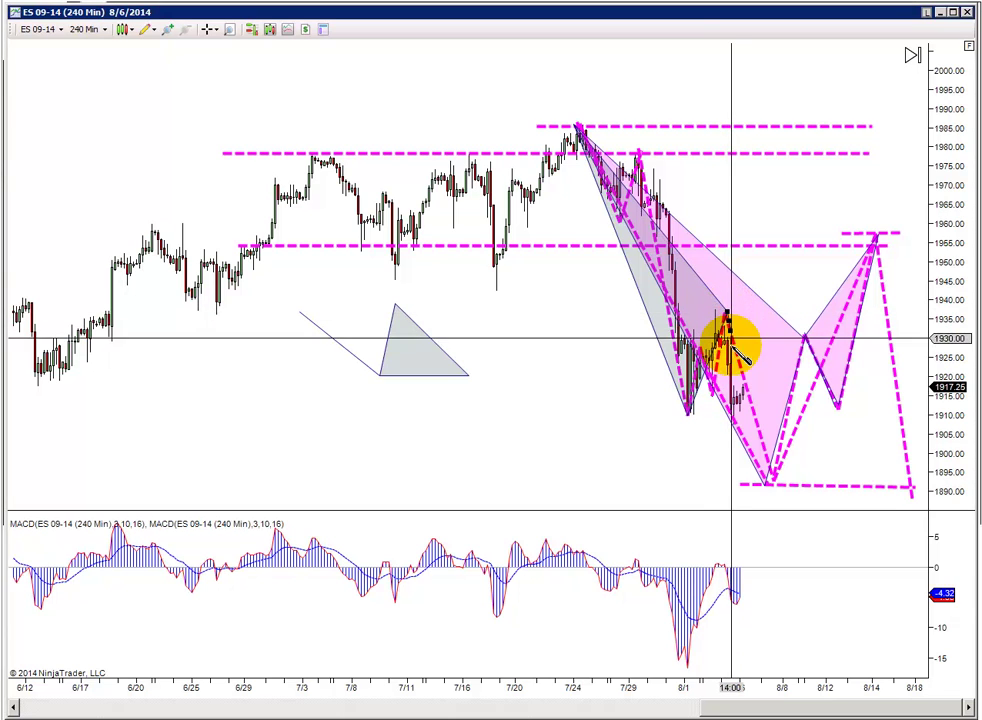
click(739, 434)
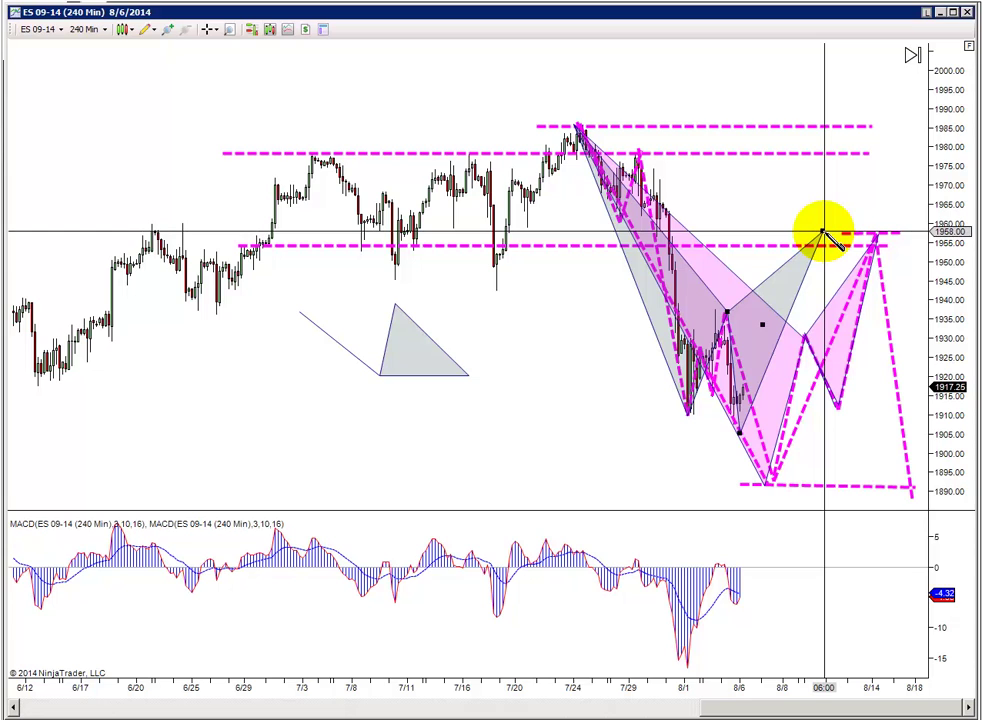
click(824, 236)
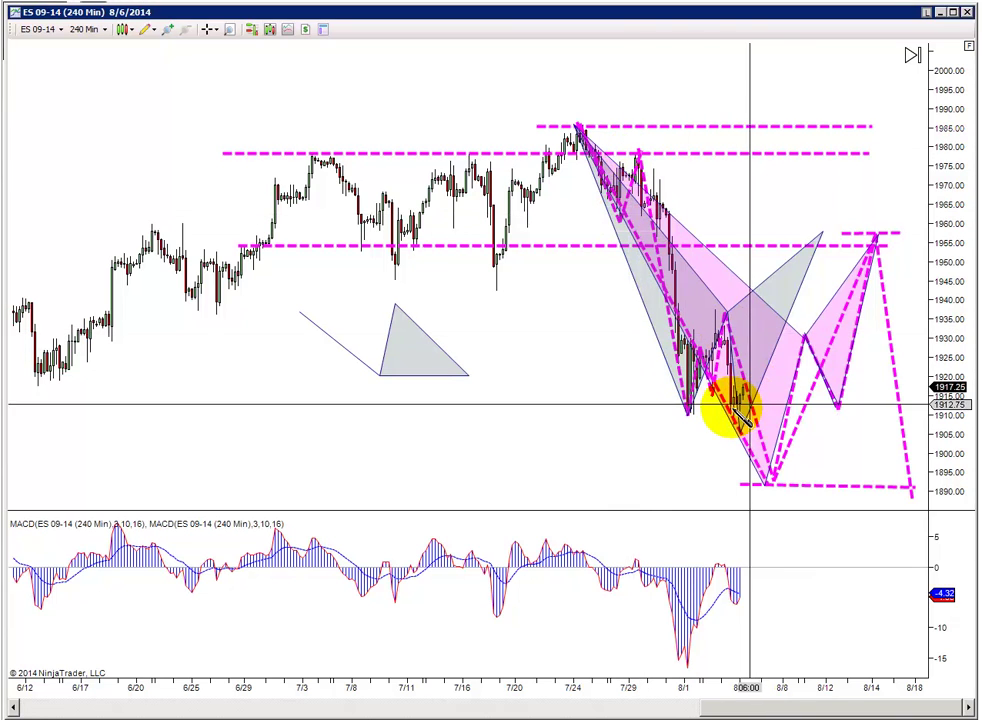
Step: Draw a rising line under the recent MACD lows and a short falling line below the 8/1 price low near 1910
click(150, 28)
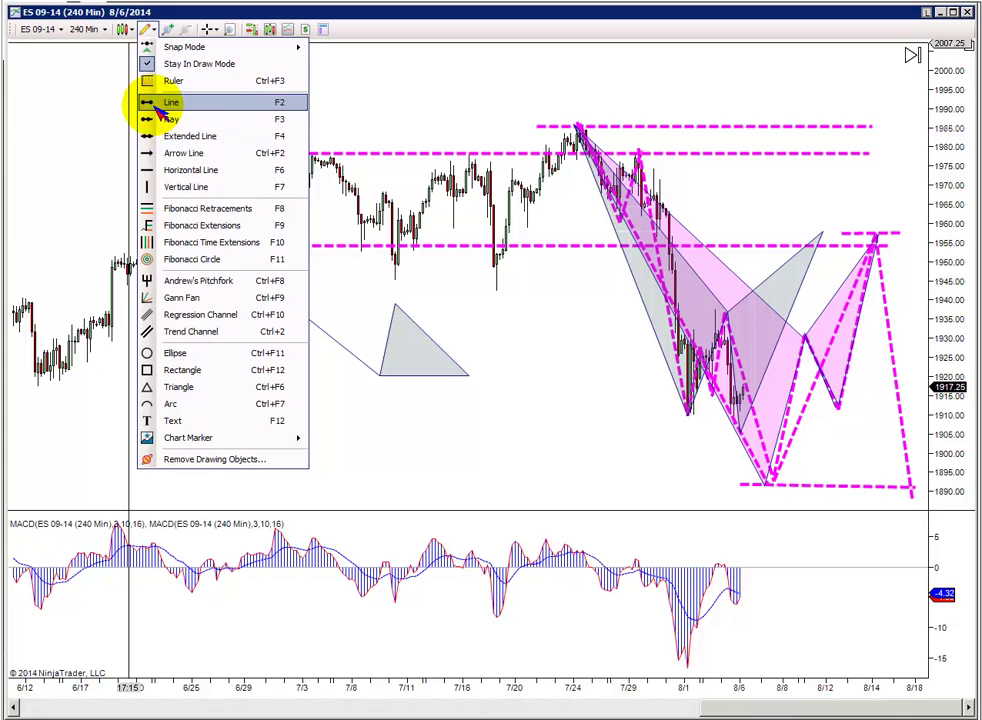
click(152, 108)
click(786, 582)
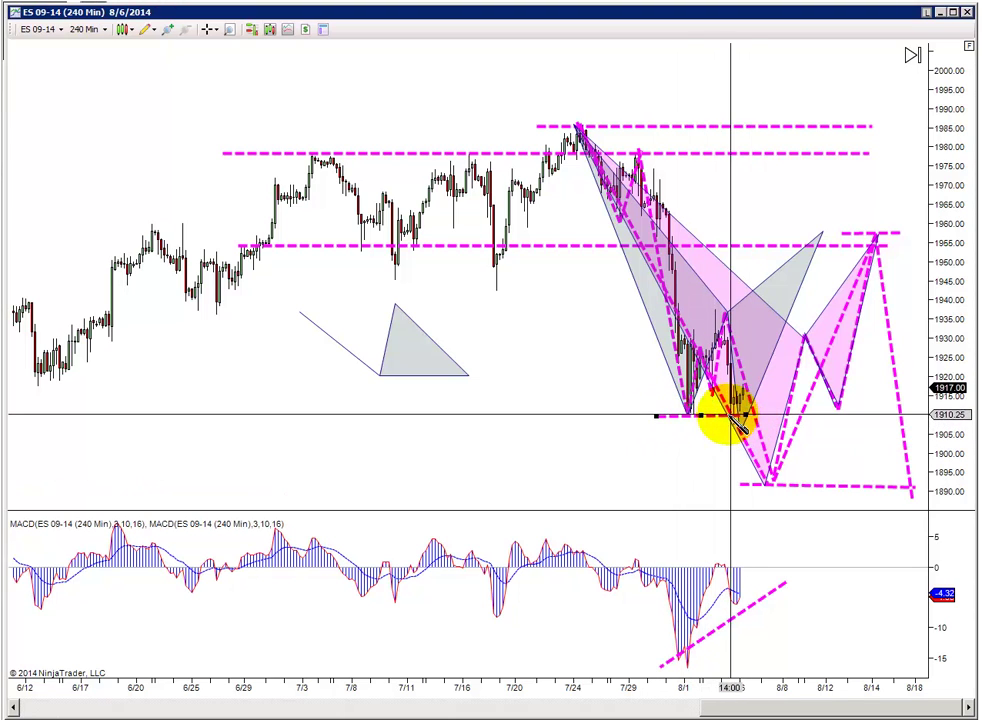
click(674, 447)
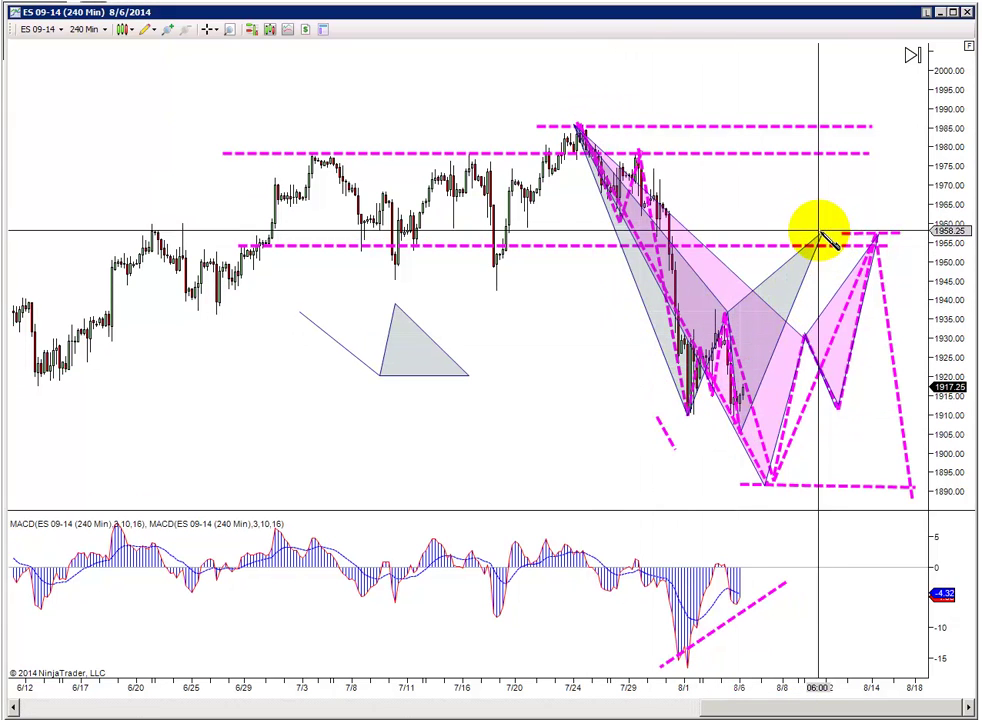
click(736, 328)
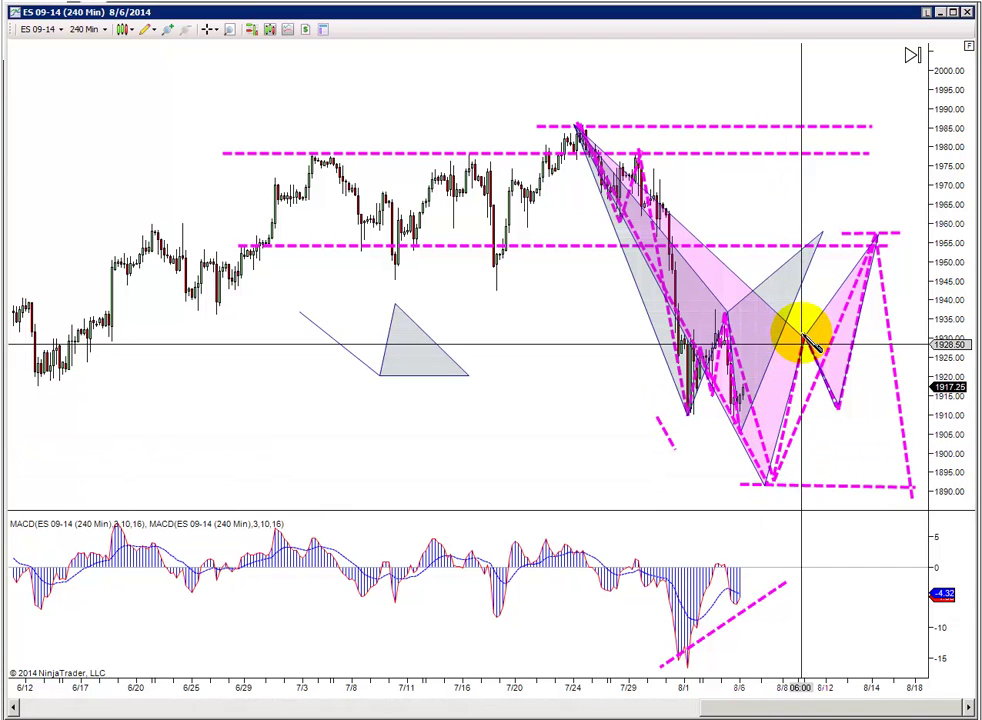
Step: Draw two horizontal lines from about 7/20 to the projected 8/14 peak, at about 1957 and 1959
drag(509, 237, 724, 237)
click(873, 240)
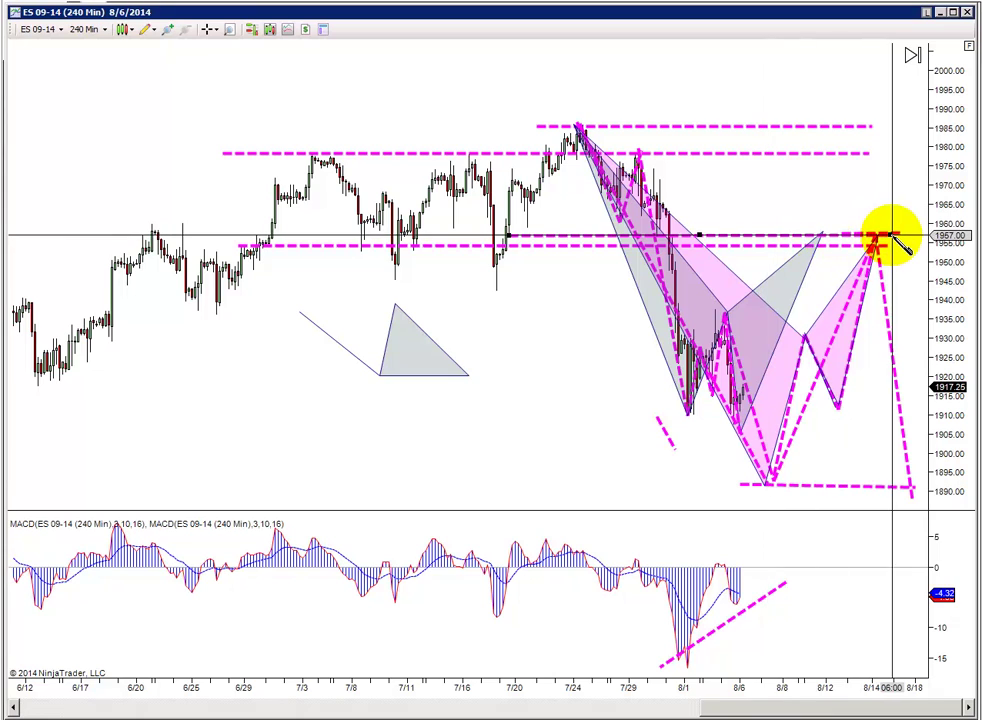
click(895, 237)
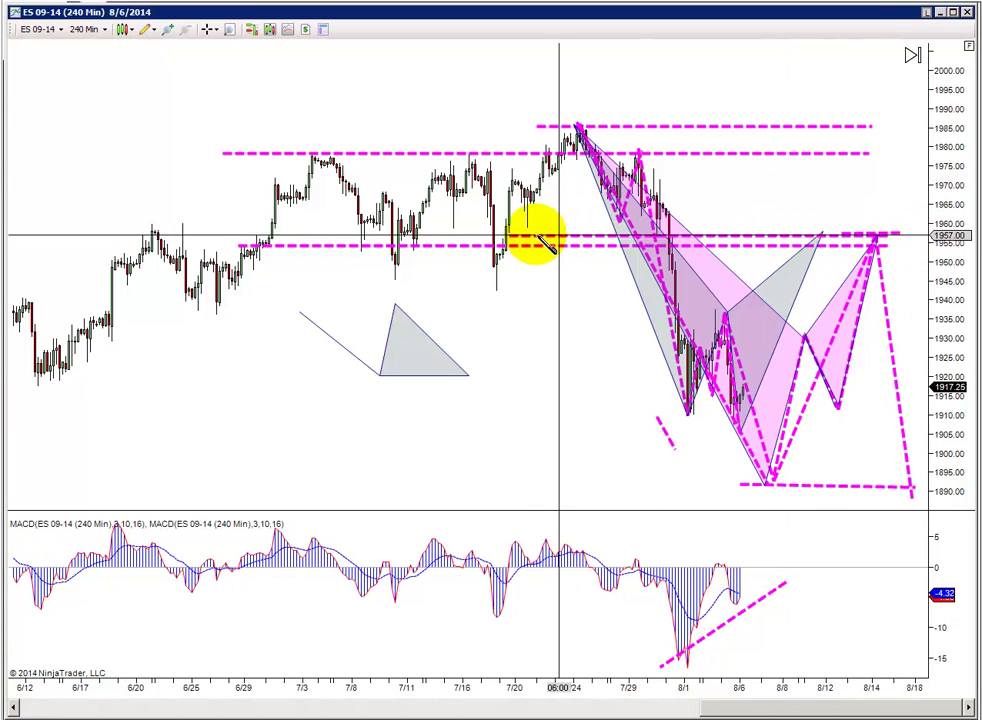
drag(518, 228, 884, 226)
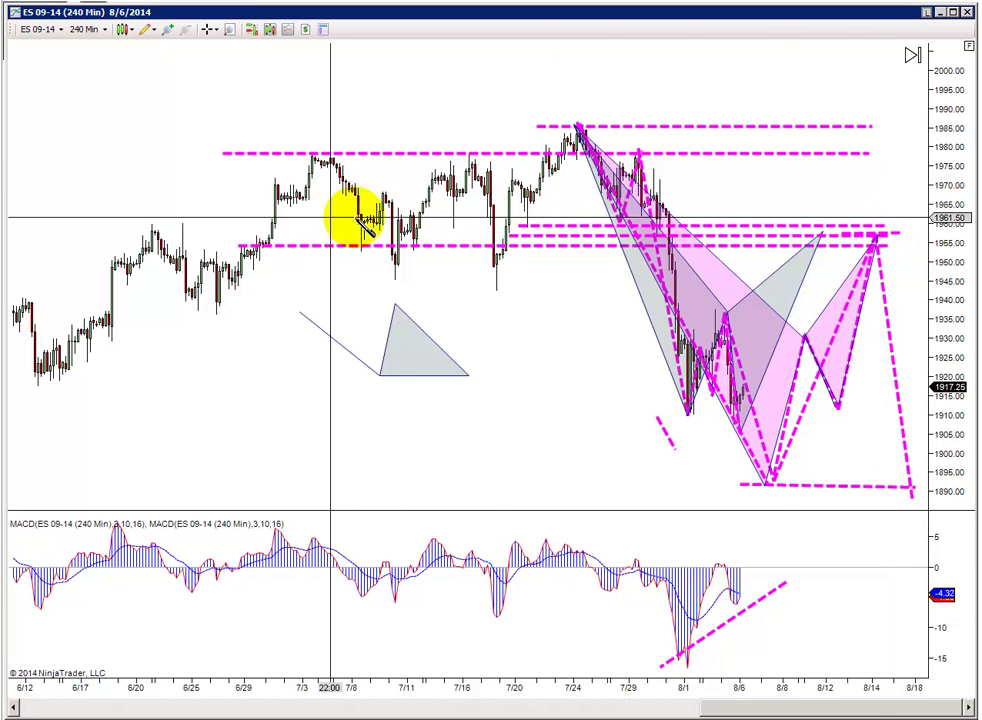
Step: Draw four horizontal lines from about 7/7 to mid-August at about 1961.50, 1965, 1968.50 and 1972
drag(330, 217, 905, 217)
click(905, 217)
click(355, 203)
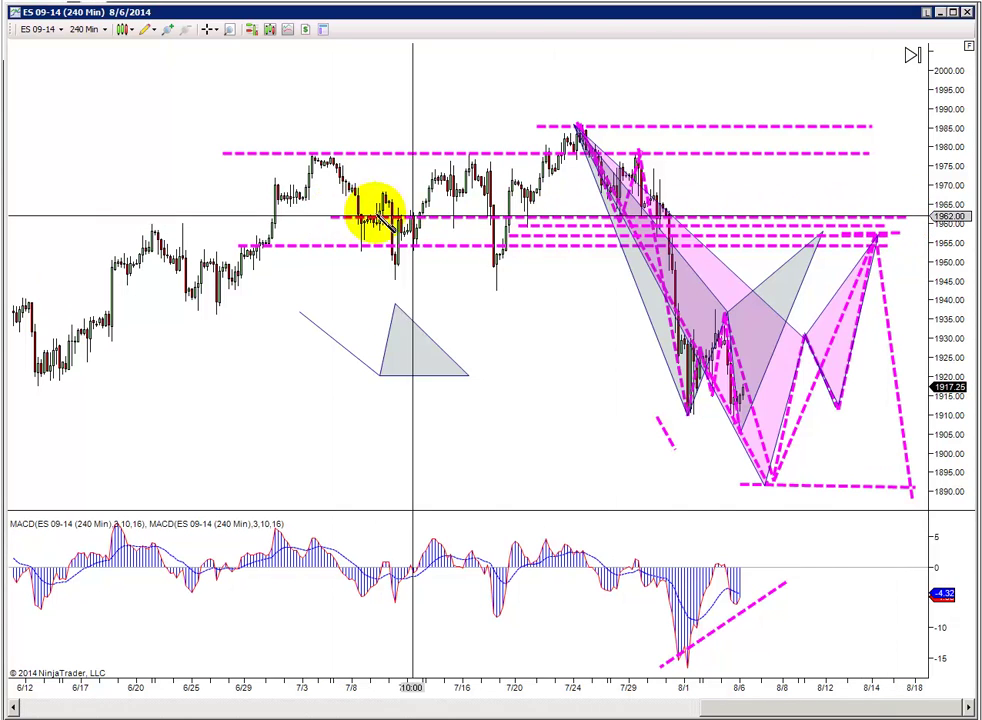
click(857, 203)
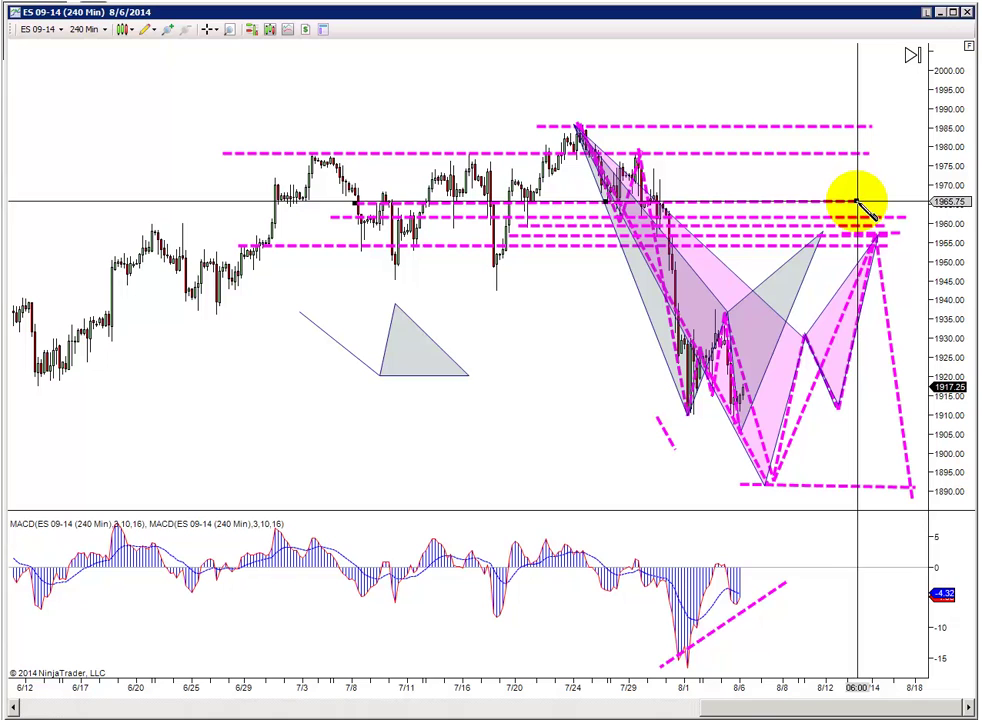
click(346, 190)
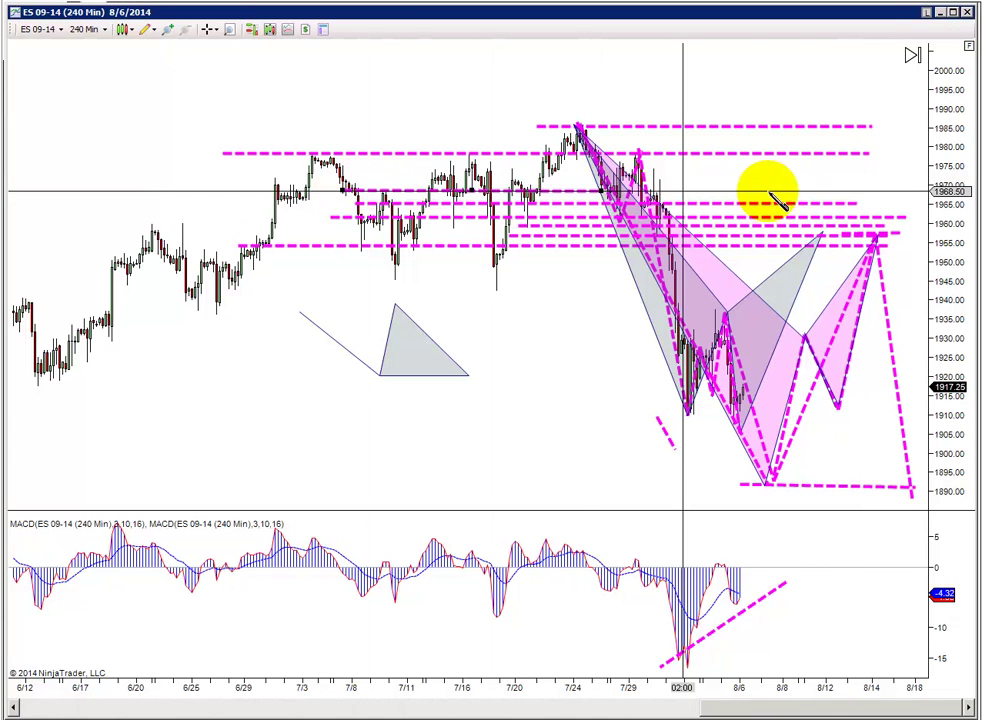
click(848, 195)
click(355, 176)
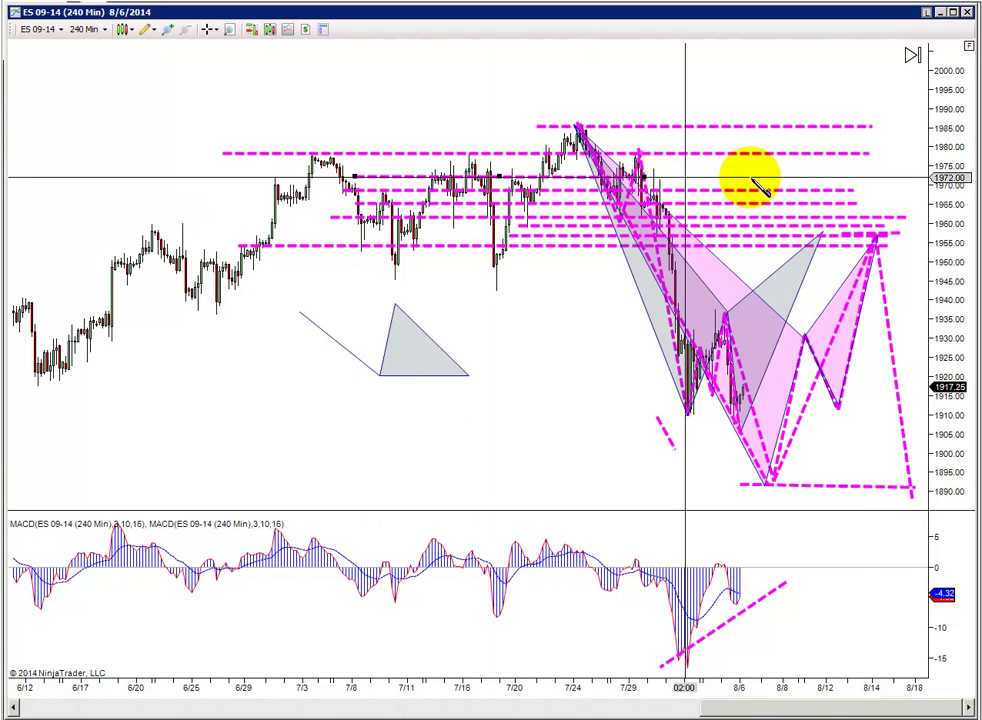
click(850, 176)
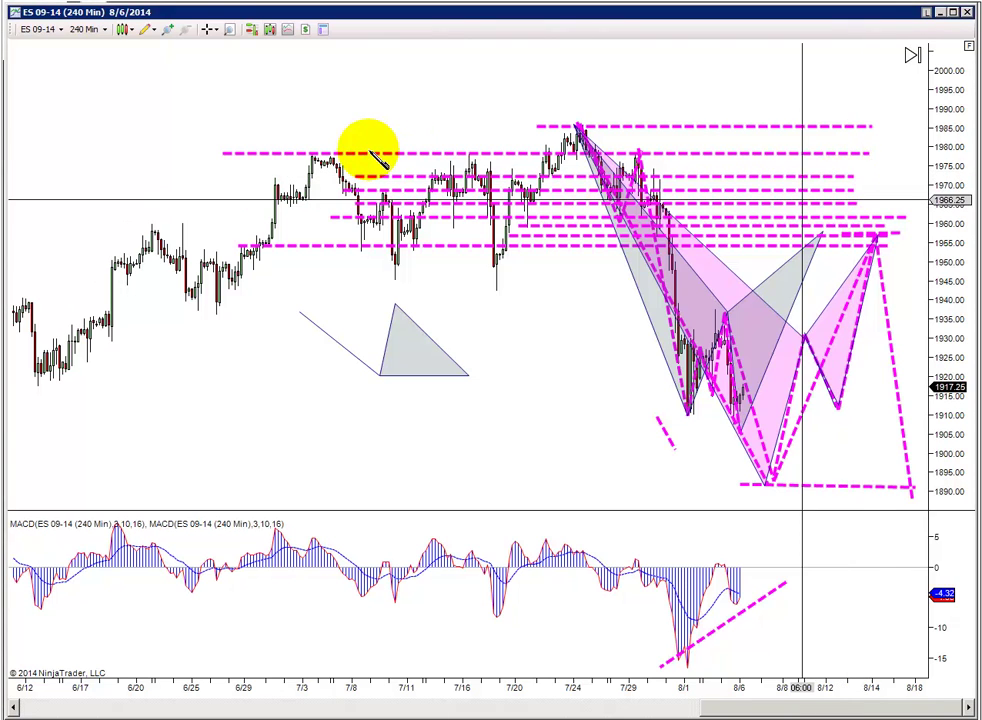
Step: Draw a rectangle over the cluster of horizontal levels, from about 7/2 at 1978 to about 8/15 at 1954
click(146, 29)
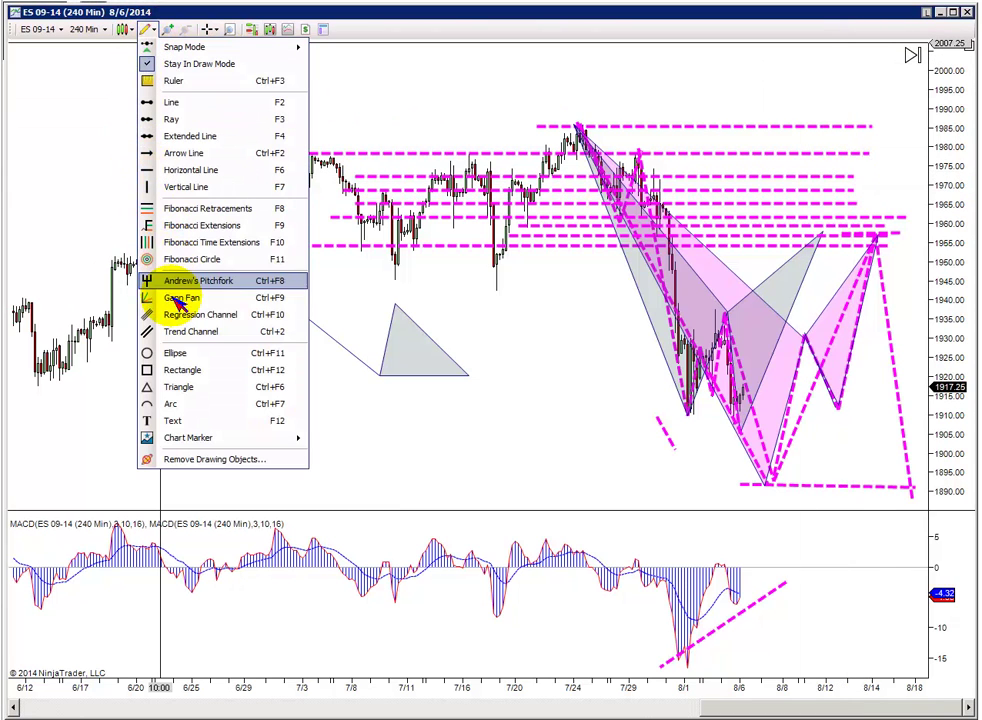
click(185, 372)
click(285, 153)
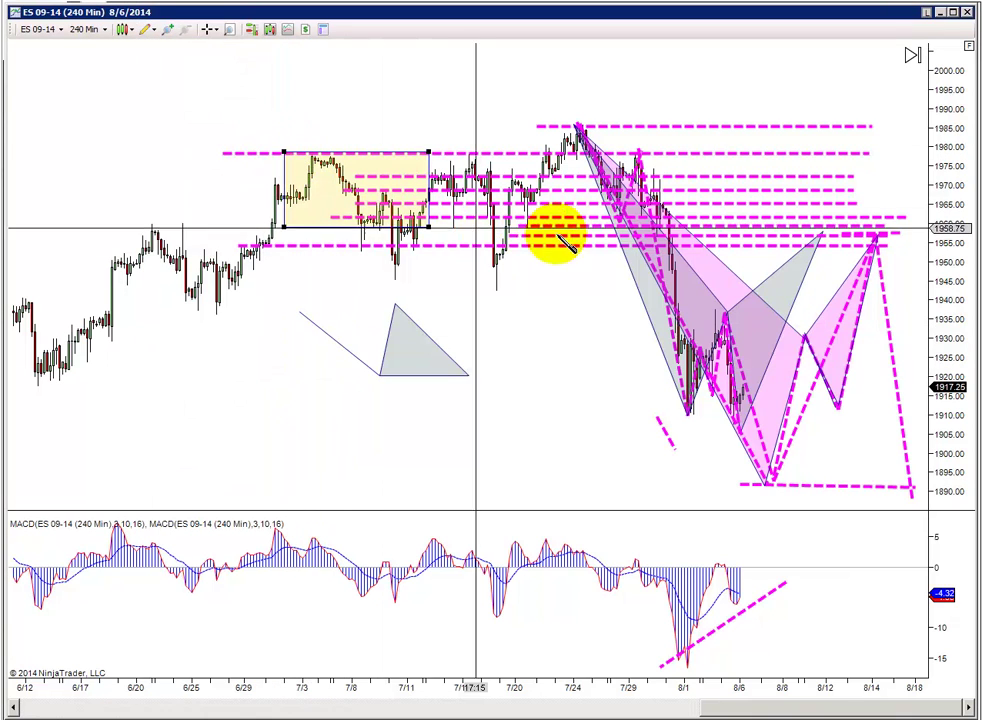
click(878, 243)
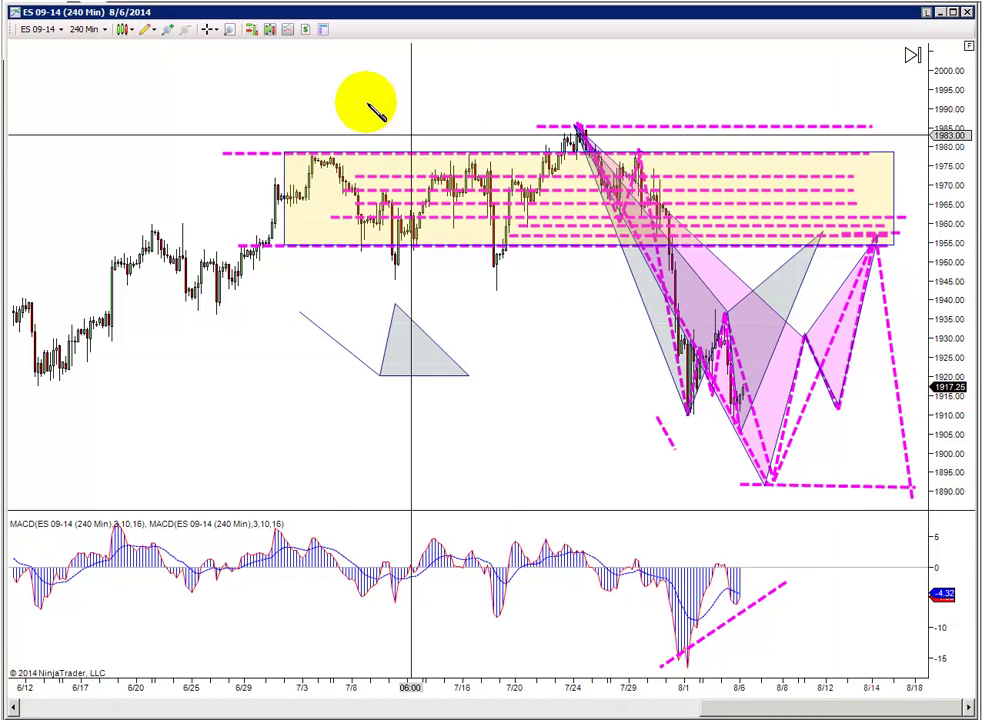
click(146, 29)
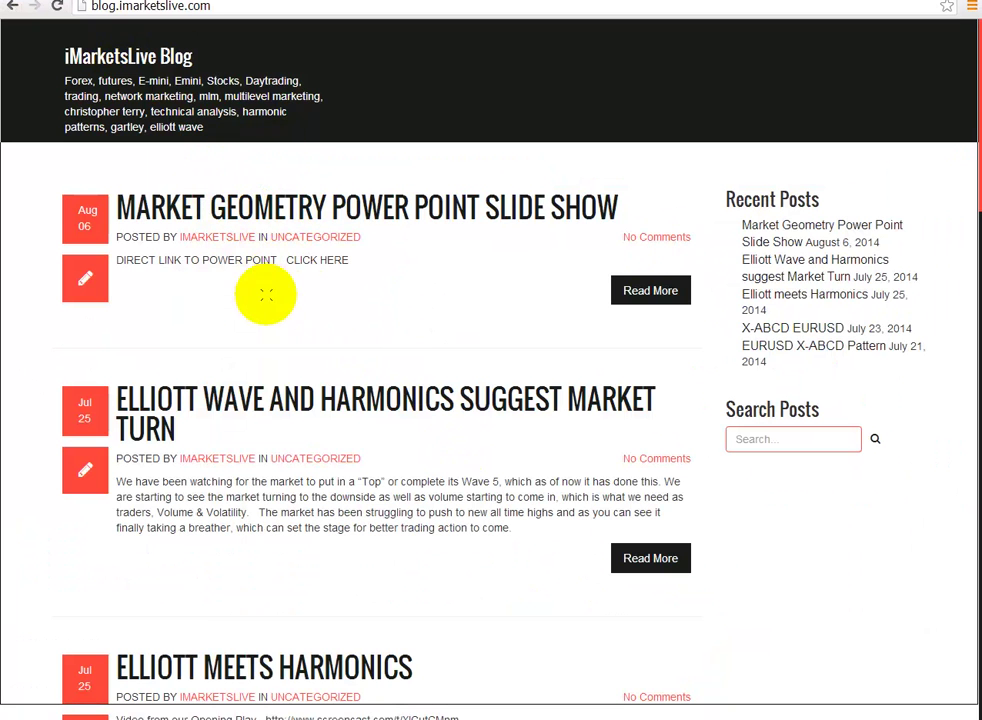
Step: Switch to the iMarketsLive blog in the browser, examine the chart in the Price & Time Turning Point post and return to the post list
scroll(295, 300, down, 9)
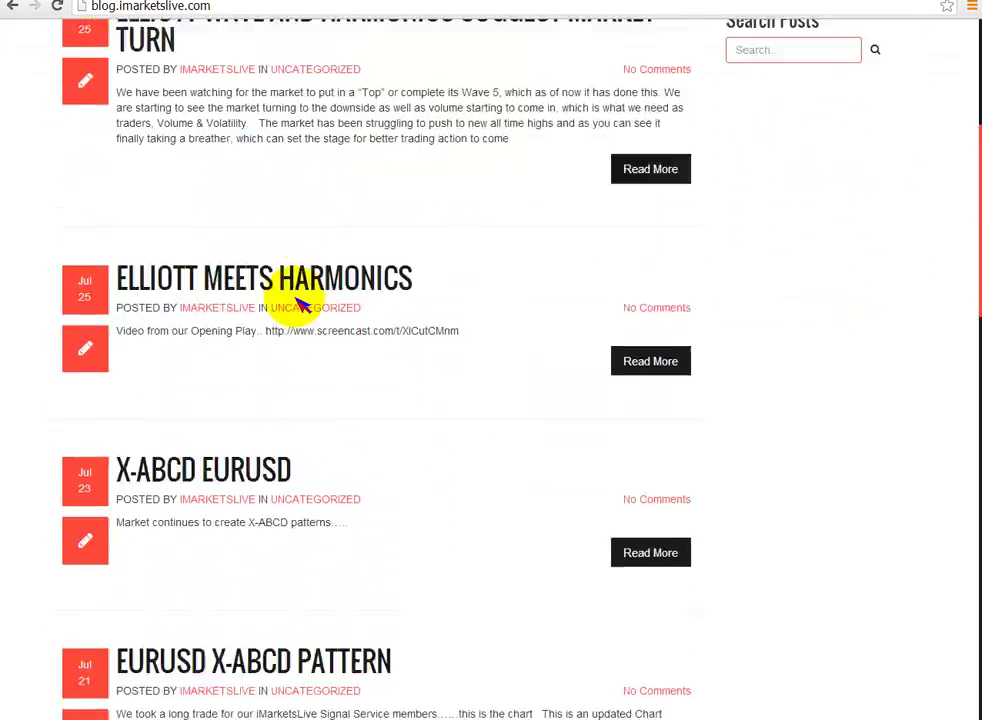
scroll(295, 300, down, 10)
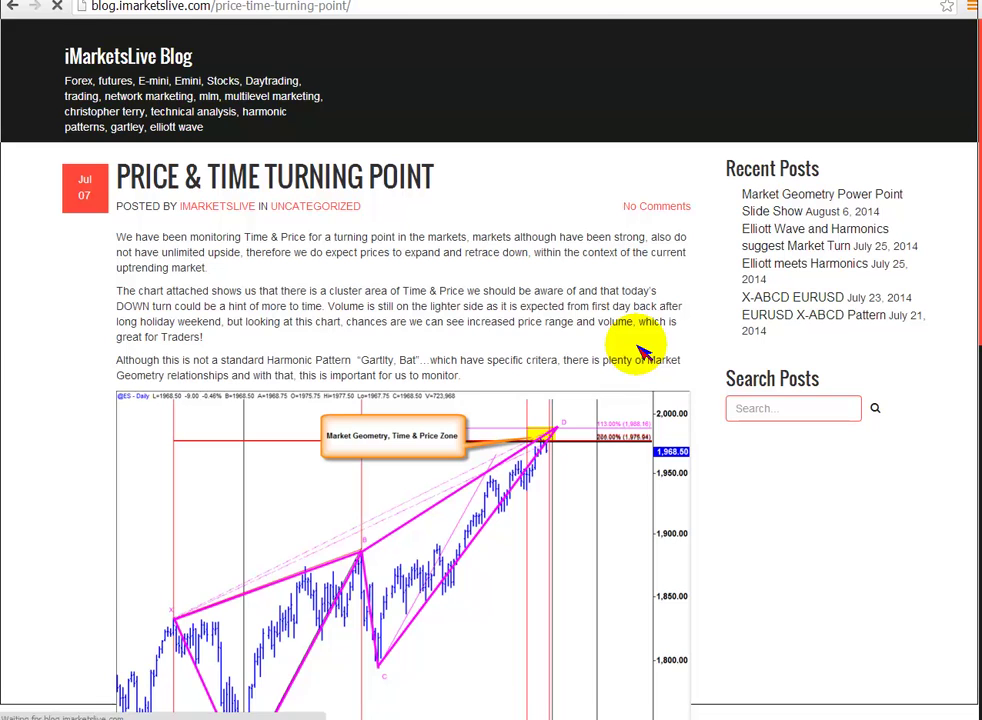
scroll(643, 352, down, 1)
scroll(216, 514, down, 2)
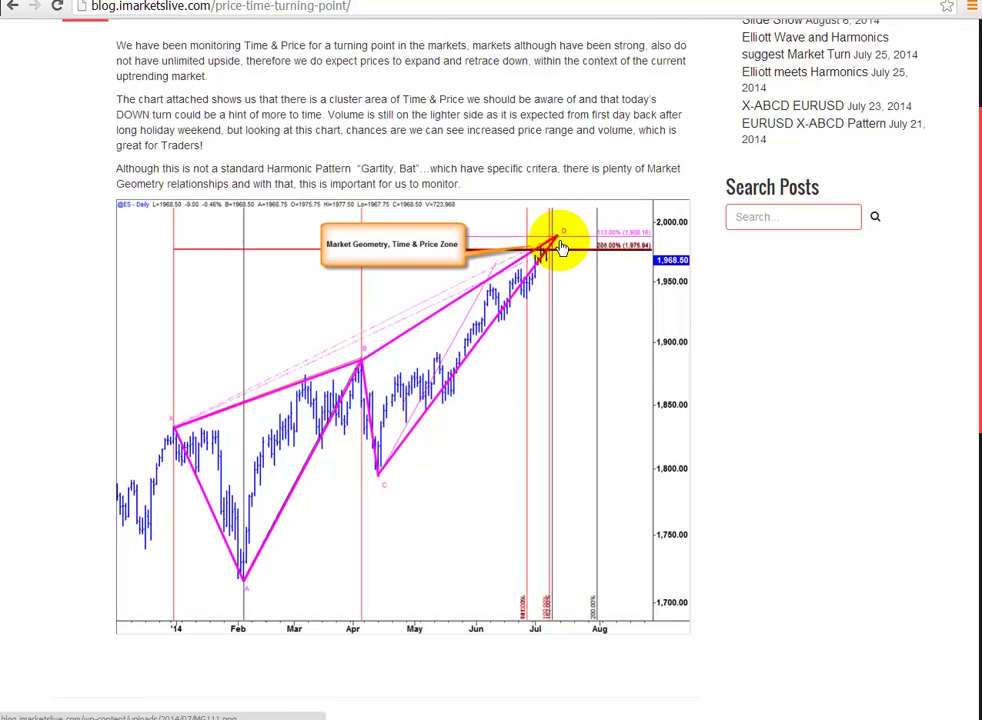
scroll(147, 70, up, 2)
click(20, 8)
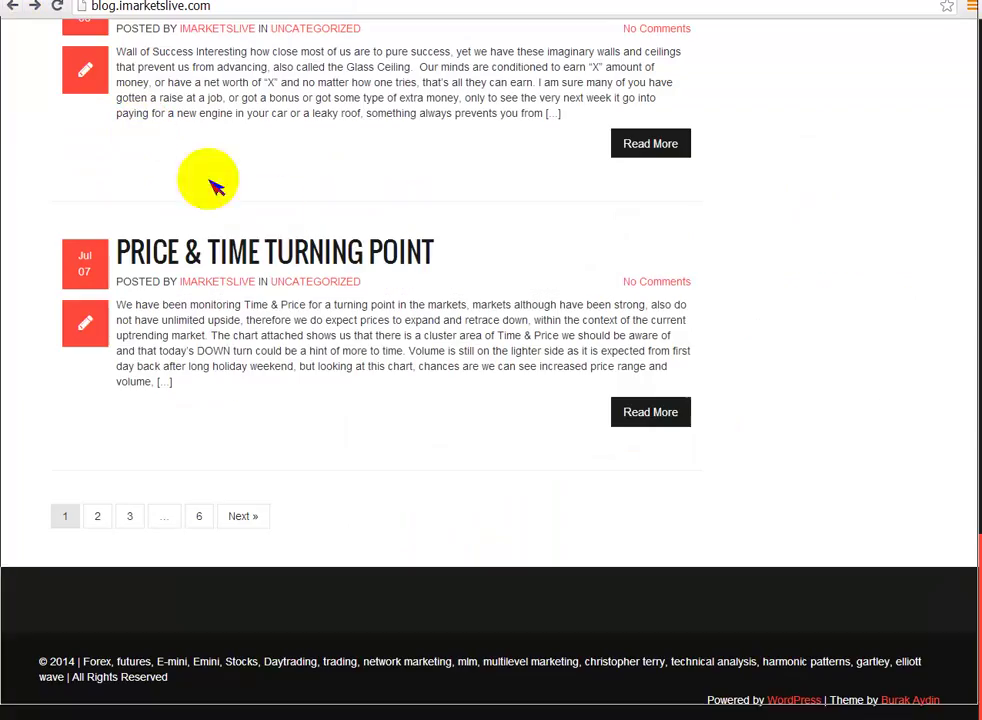
Step: Open the Elliott Wave and Harmonics Suggest Market Turn post, highlight its introductory paragraph and examine the two 120-minute ES charts
scroll(476, 258, up, 20)
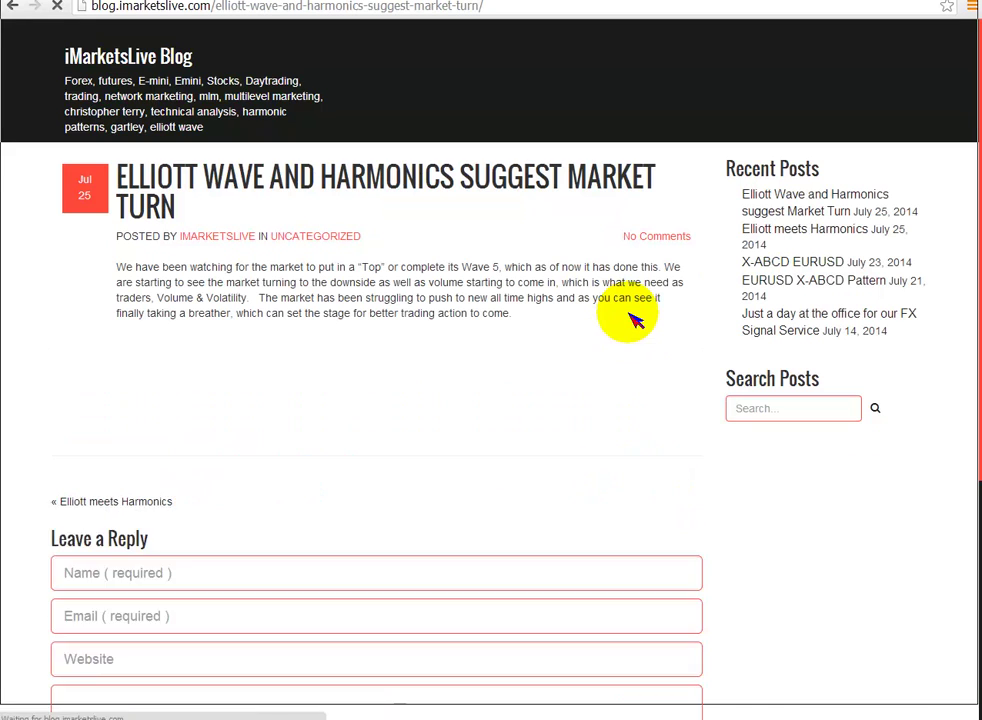
scroll(609, 307, down, 3)
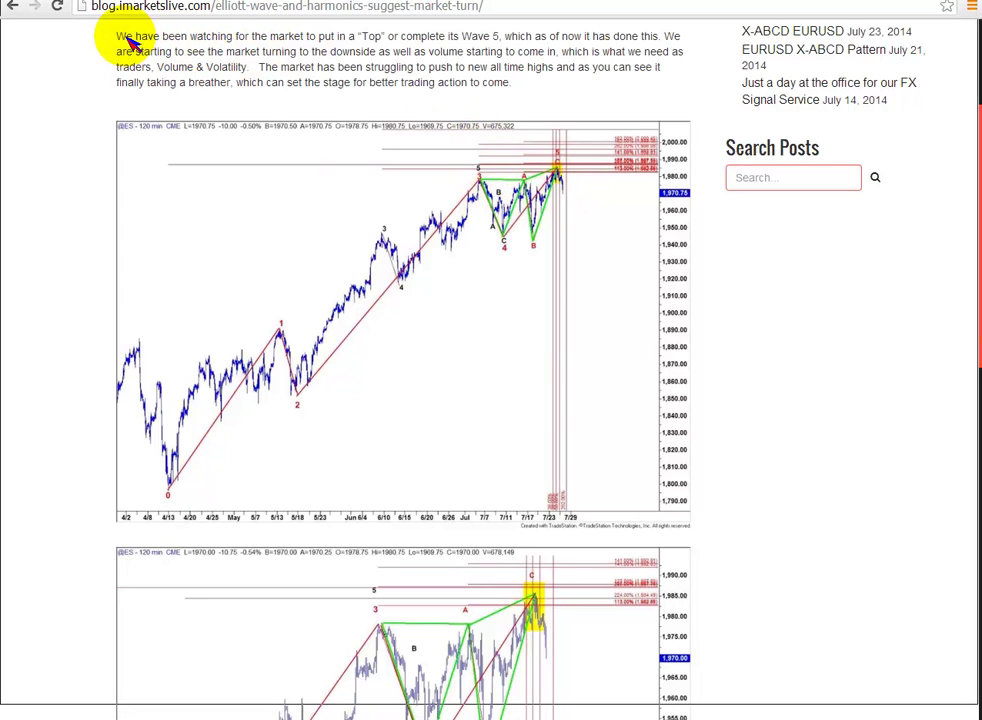
drag(495, 40, 553, 88)
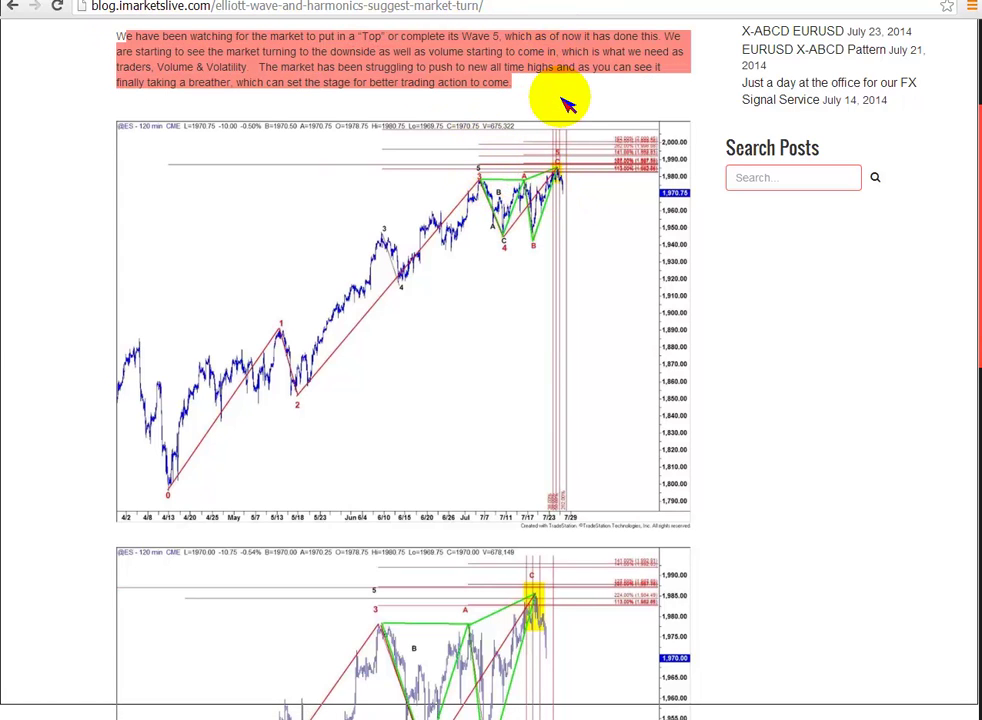
scroll(565, 110, down, 4)
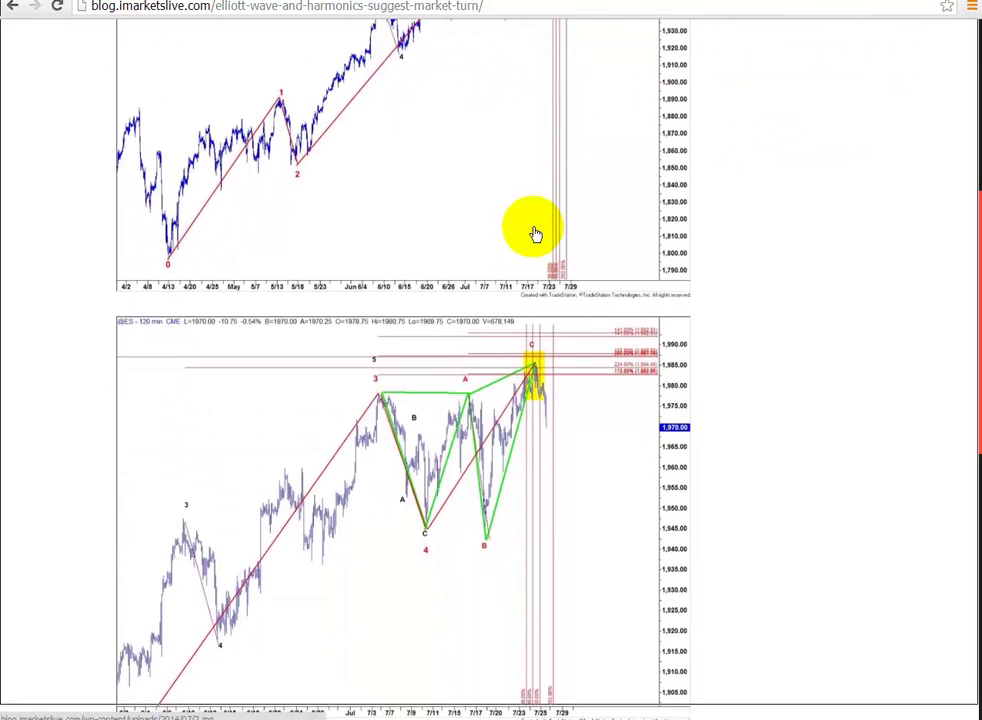